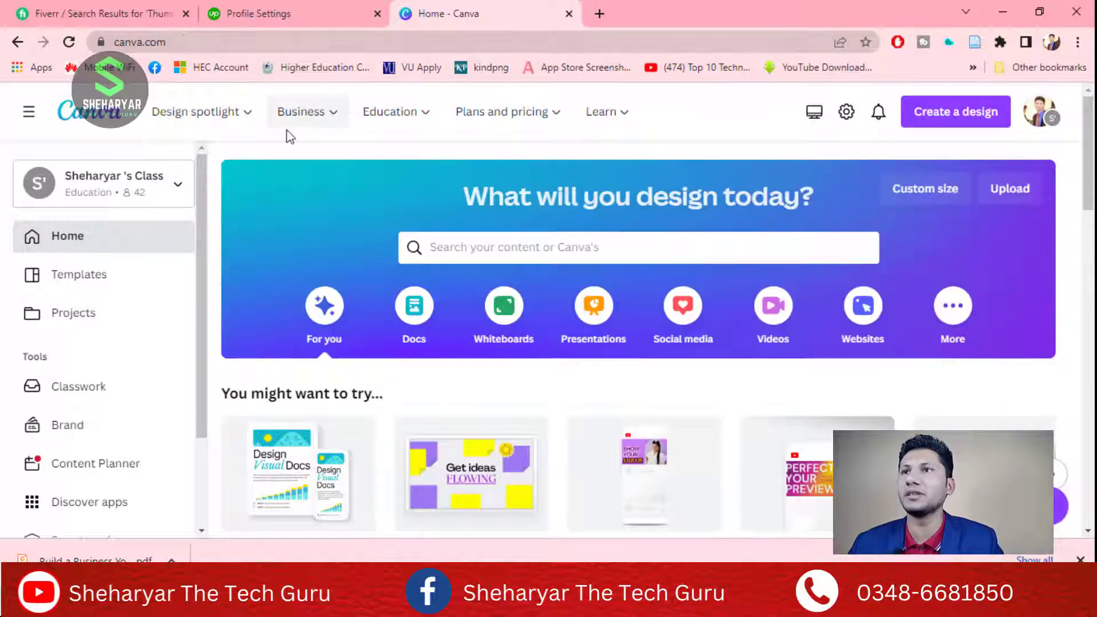
mouse_move(513, 136)
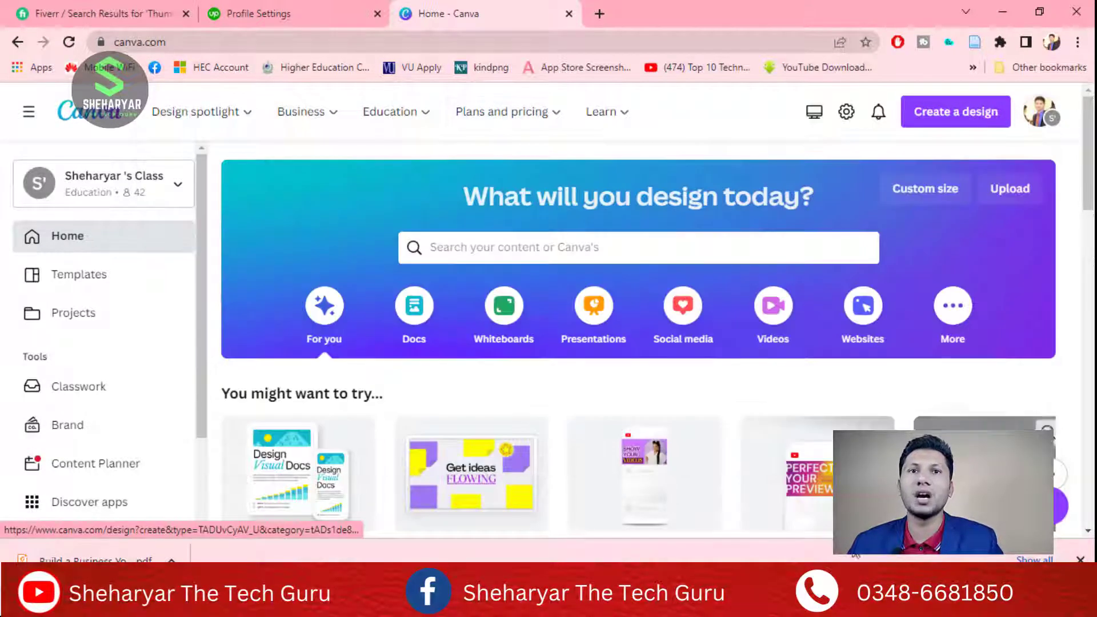
mouse_move(1089, 211)
left_mouse_down()
mouse_move(1089, 232)
mouse_move(1089, 216)
left_mouse_up()
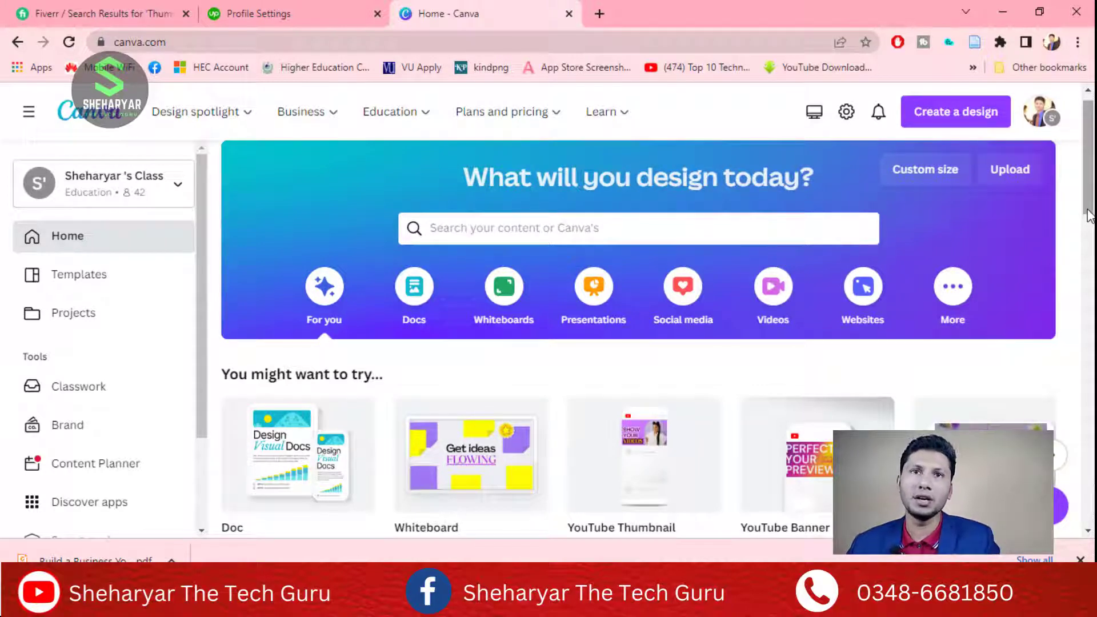
left_click_drag(1089, 216, 1088, 197)
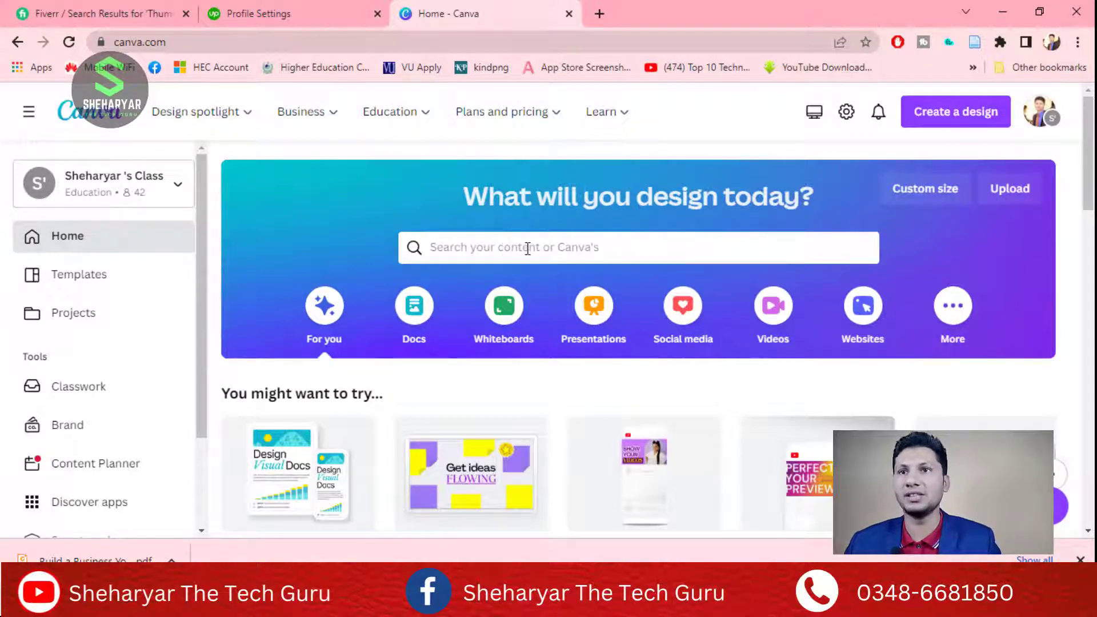
Search the templates for "logo" and open the Logo template category
left_click(527, 249)
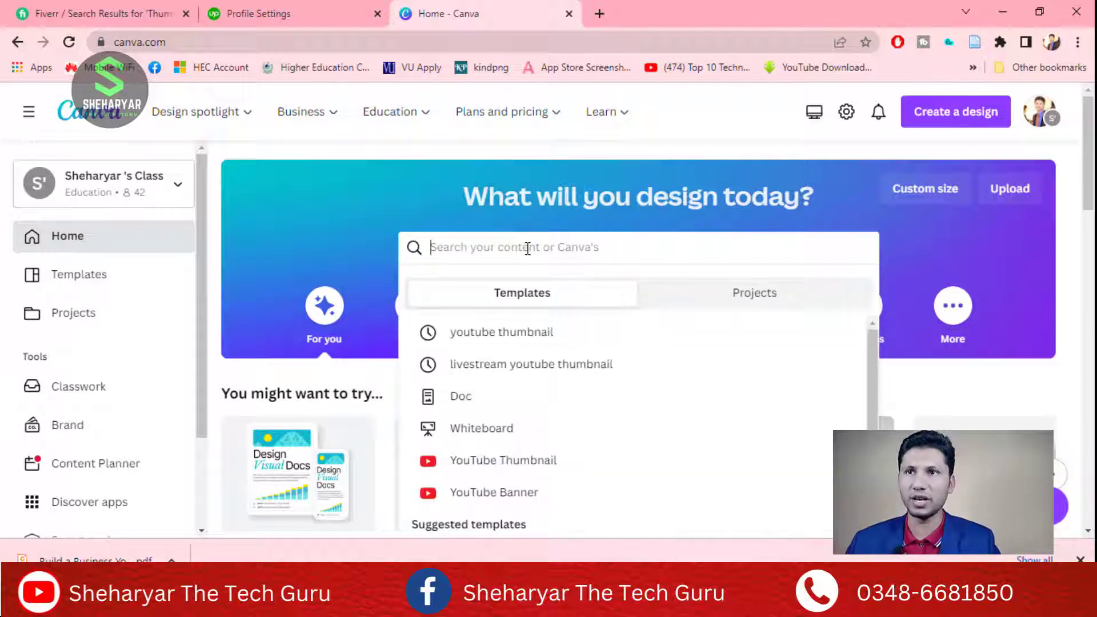
type("logo")
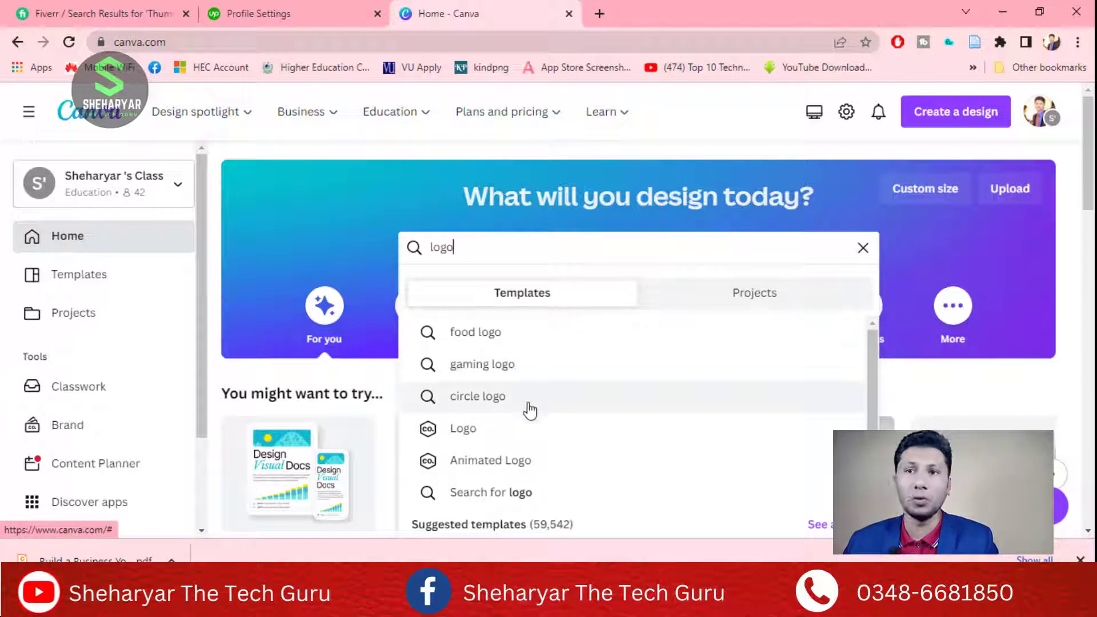
left_click(466, 435)
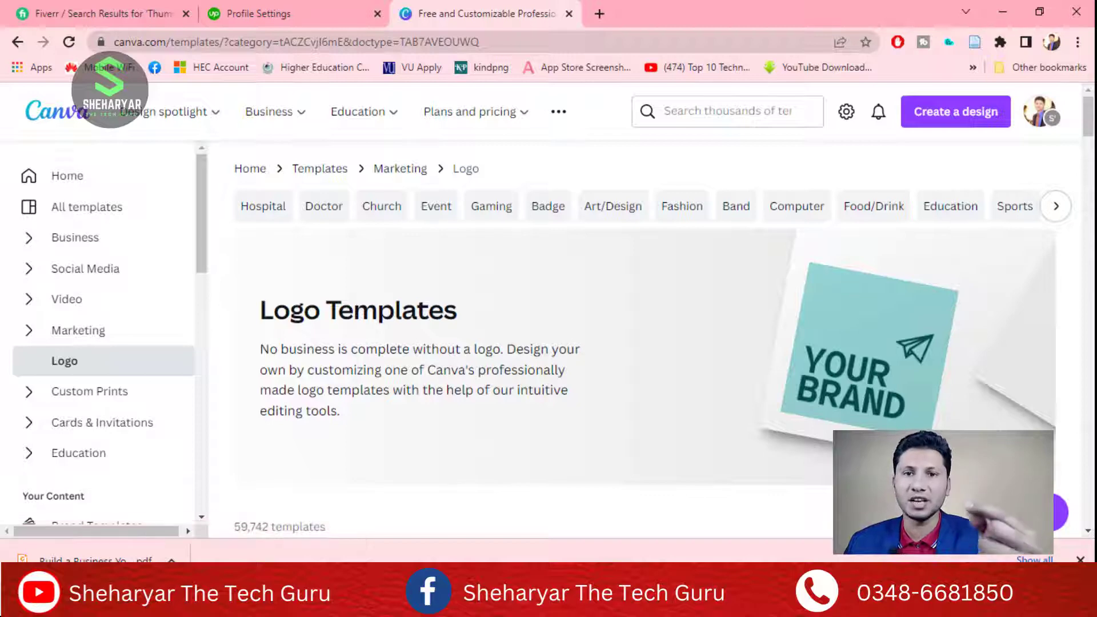
Pick the "Creative brain and light bulb" logo template from the results and open it for customising
left_click_drag(1091, 136, 1091, 156)
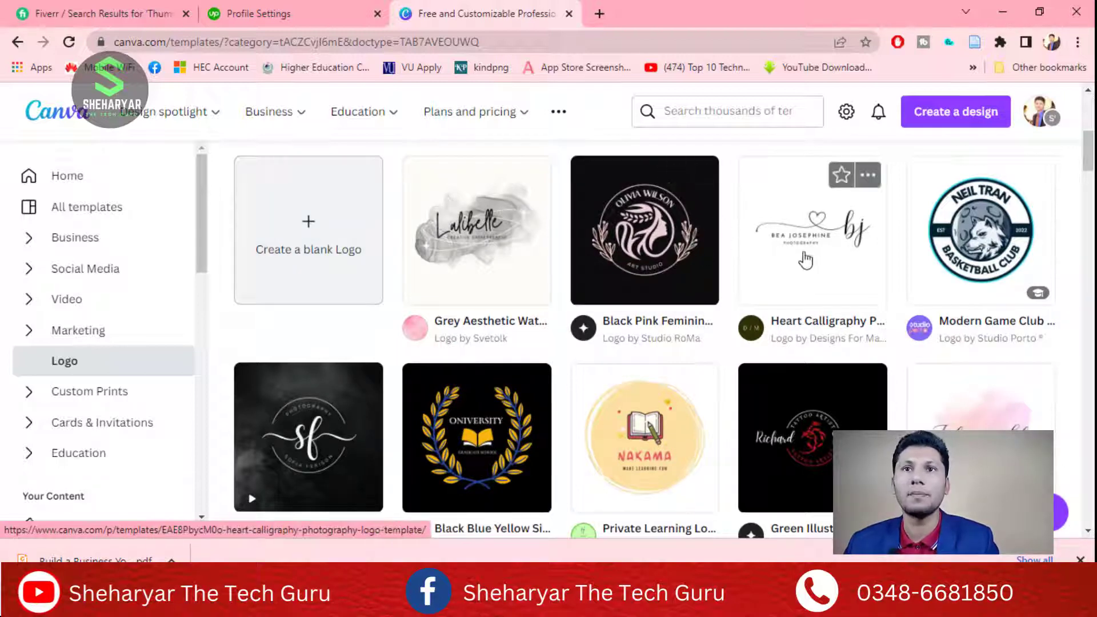
mouse_move(1090, 161)
left_mouse_down()
mouse_move(1090, 133)
mouse_move(1091, 164)
left_mouse_up()
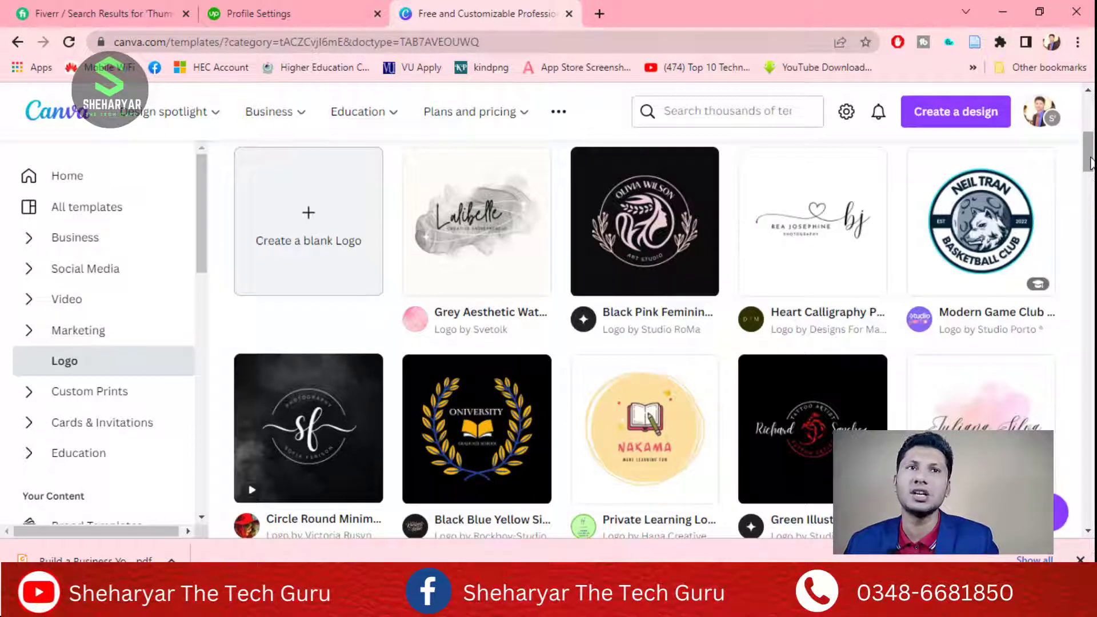
left_click_drag(1090, 163, 1090, 264)
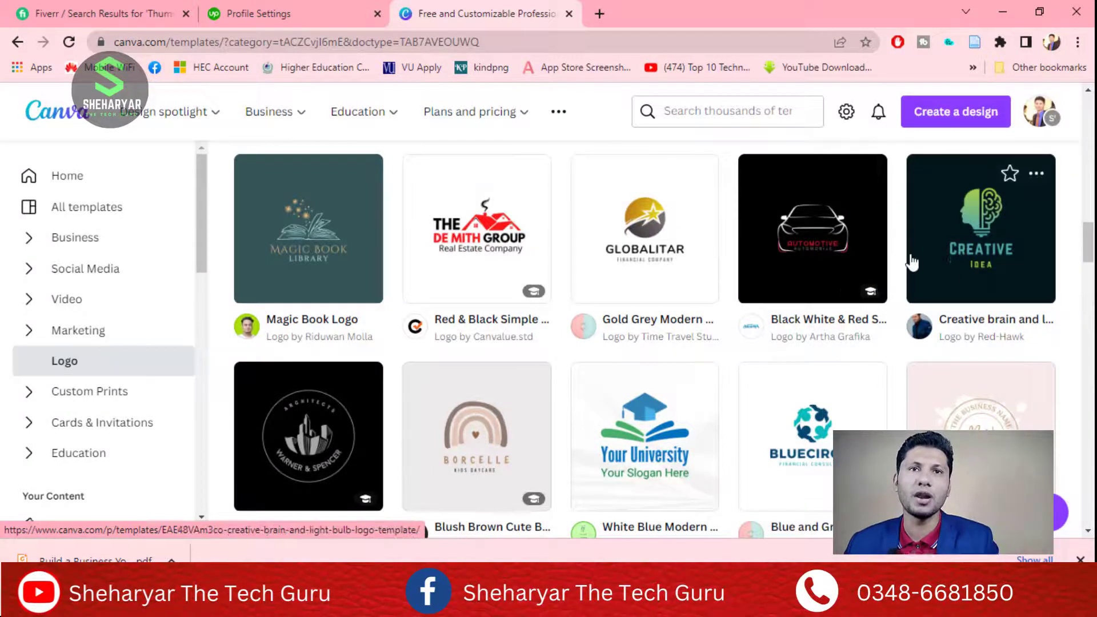
left_click(958, 260)
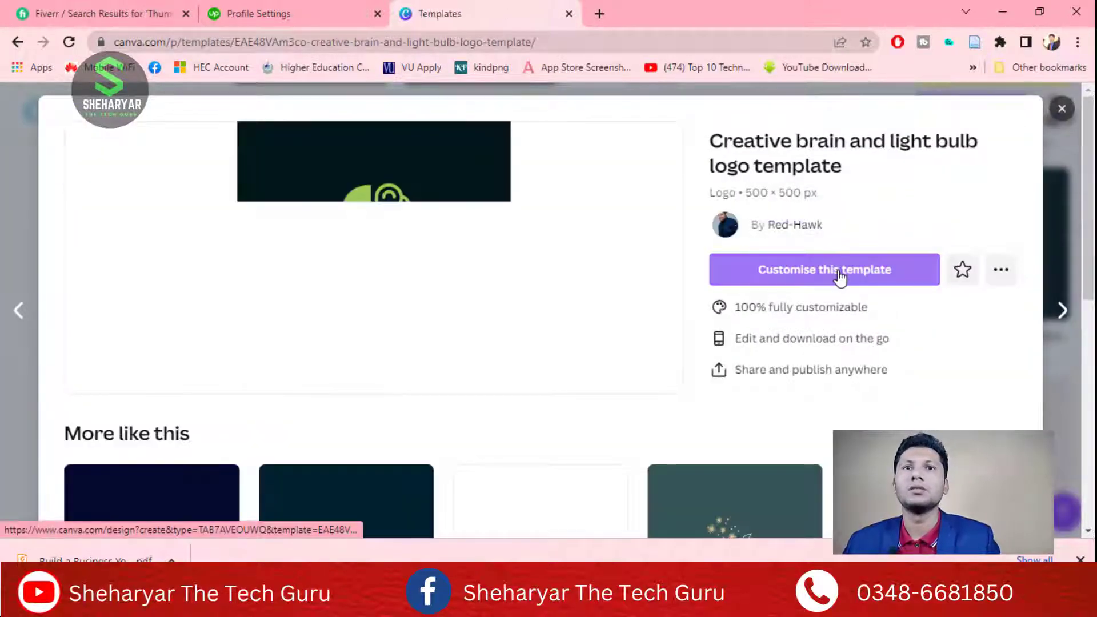
left_click(838, 278)
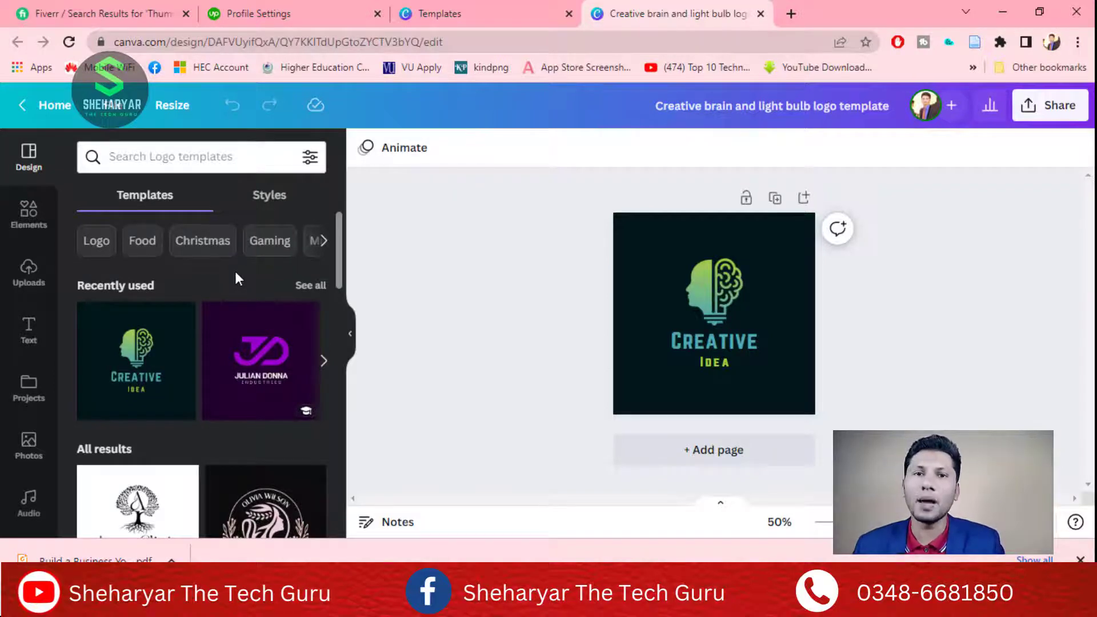
Look through the Elements, Uploads, Text, Projects, Photos, Audio, Videos and Background libraries available for the design
left_click(31, 217)
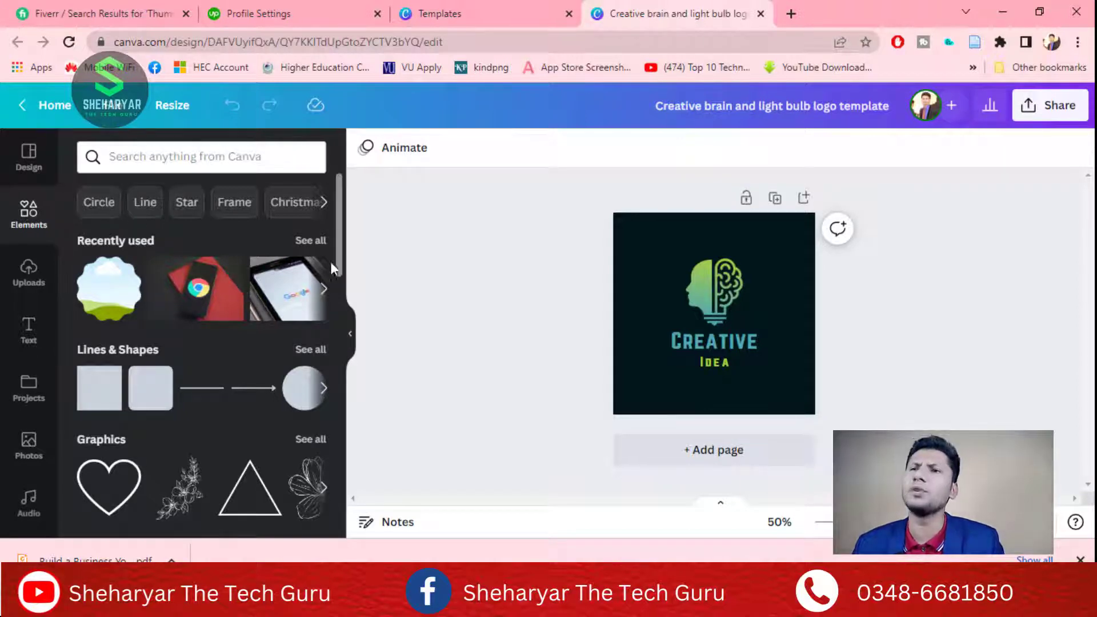
mouse_move(338, 252)
left_mouse_down()
mouse_move(338, 340)
mouse_move(333, 260)
left_mouse_up()
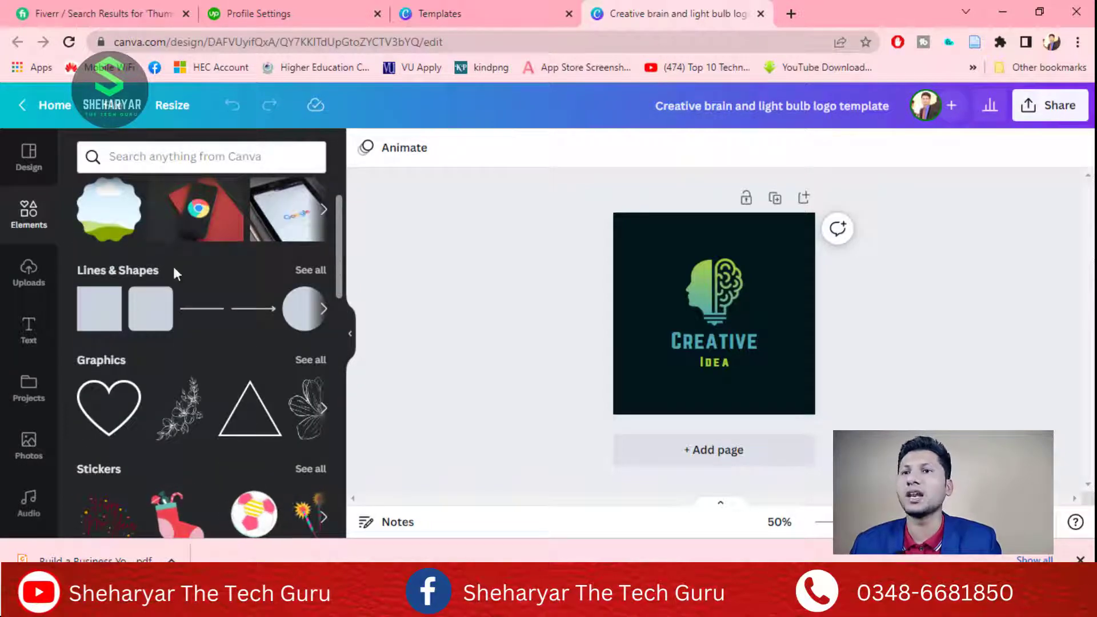
left_click(23, 279)
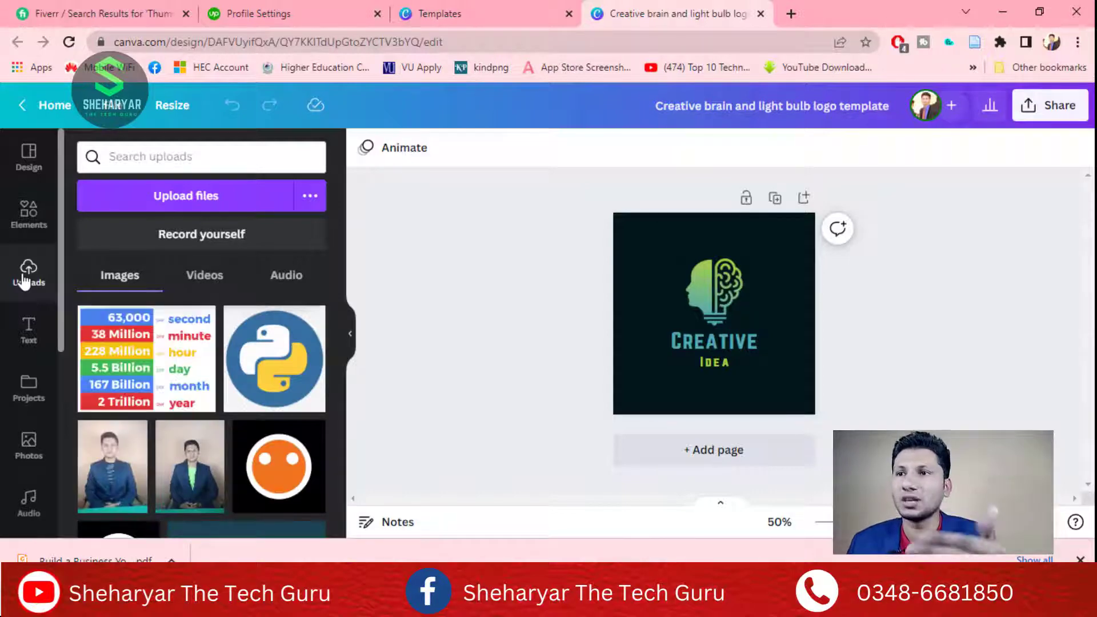
left_click(29, 334)
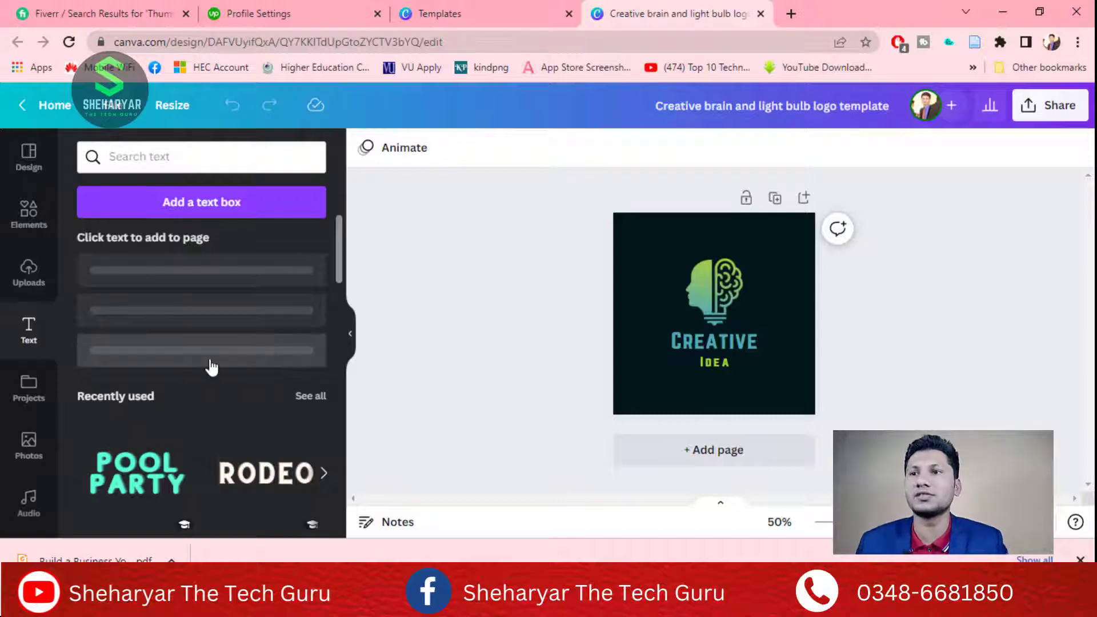
left_click(30, 388)
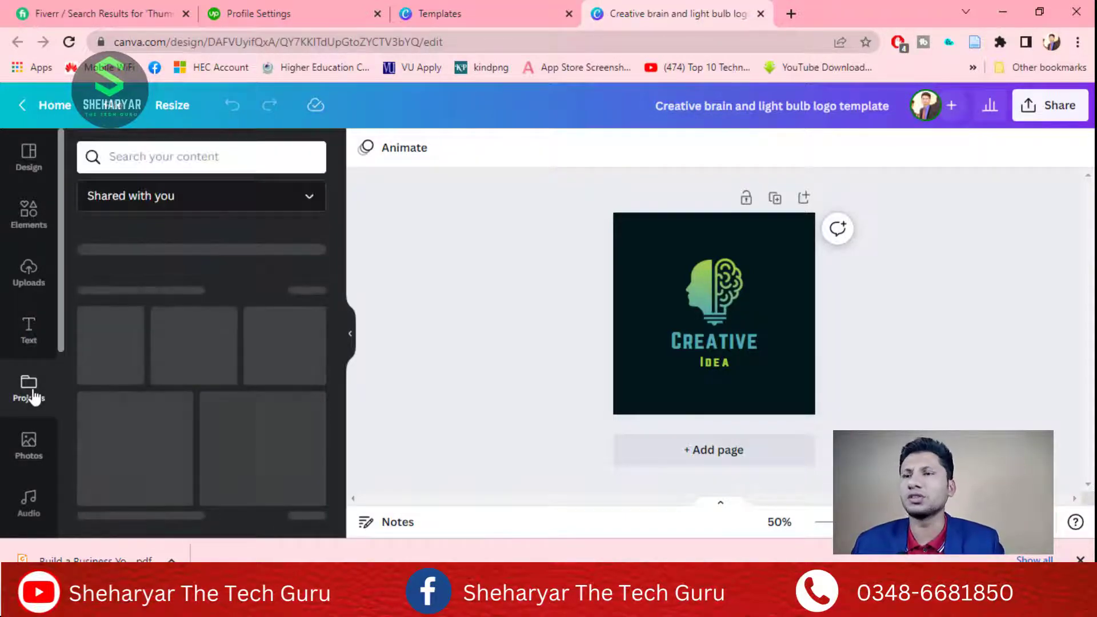
scroll(61, 327, "down", 3)
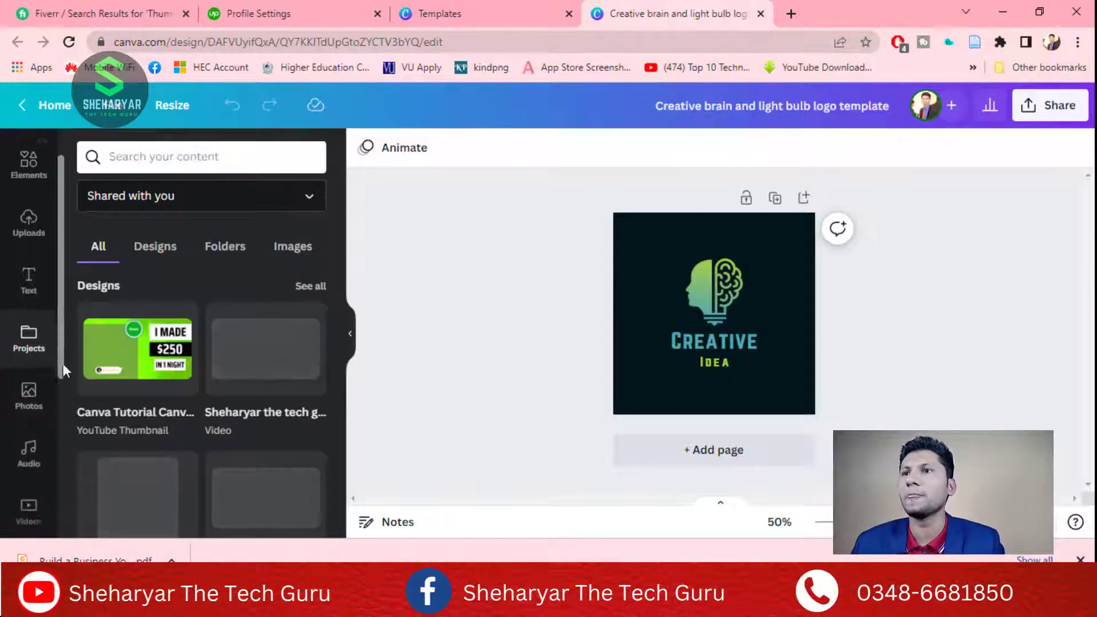
left_click(35, 372)
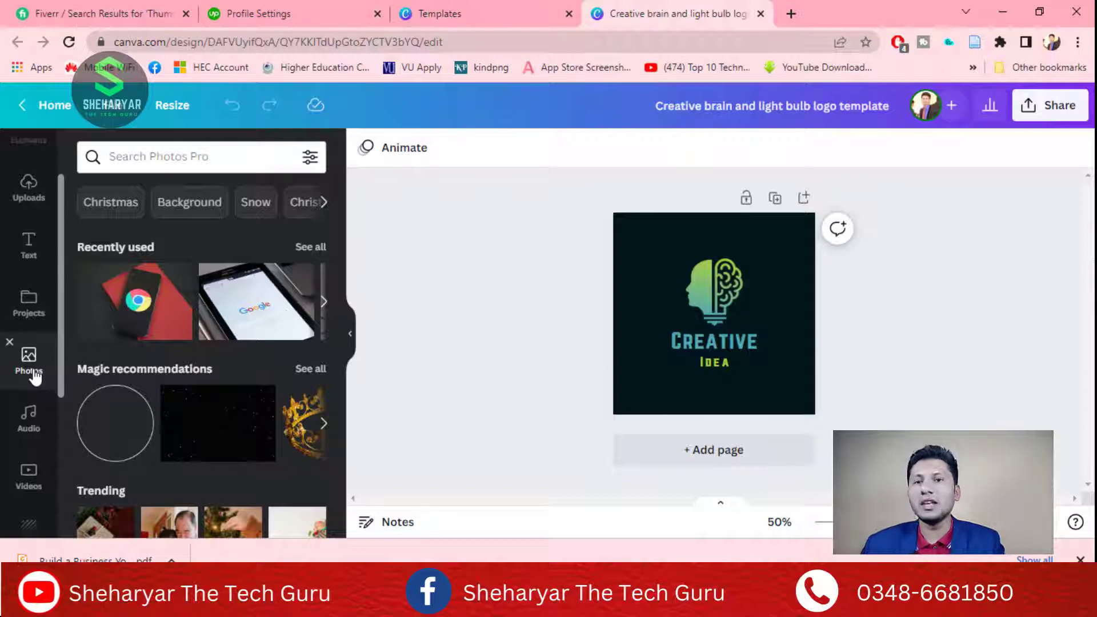
left_click(32, 424)
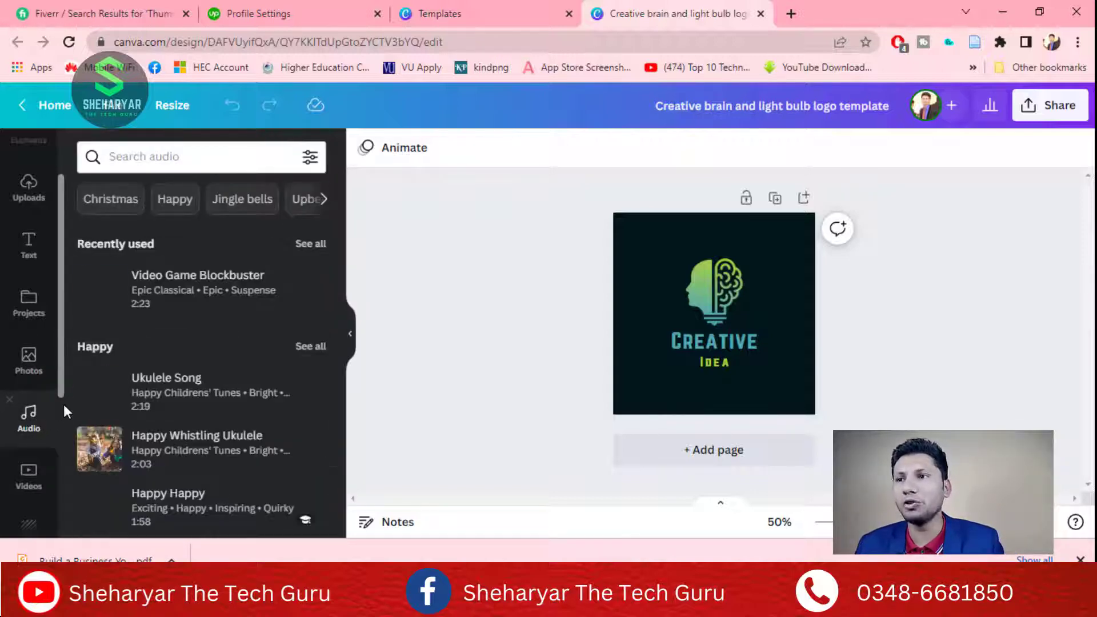
scroll(60, 403, "down", 4)
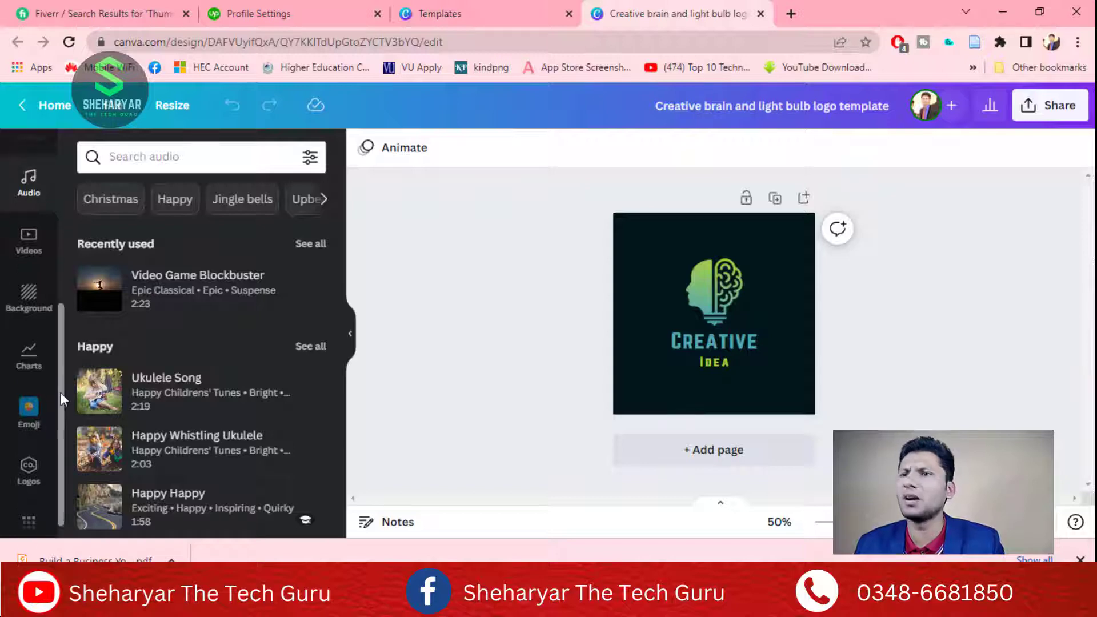
left_click_drag(61, 390, 57, 352)
left_click(33, 321)
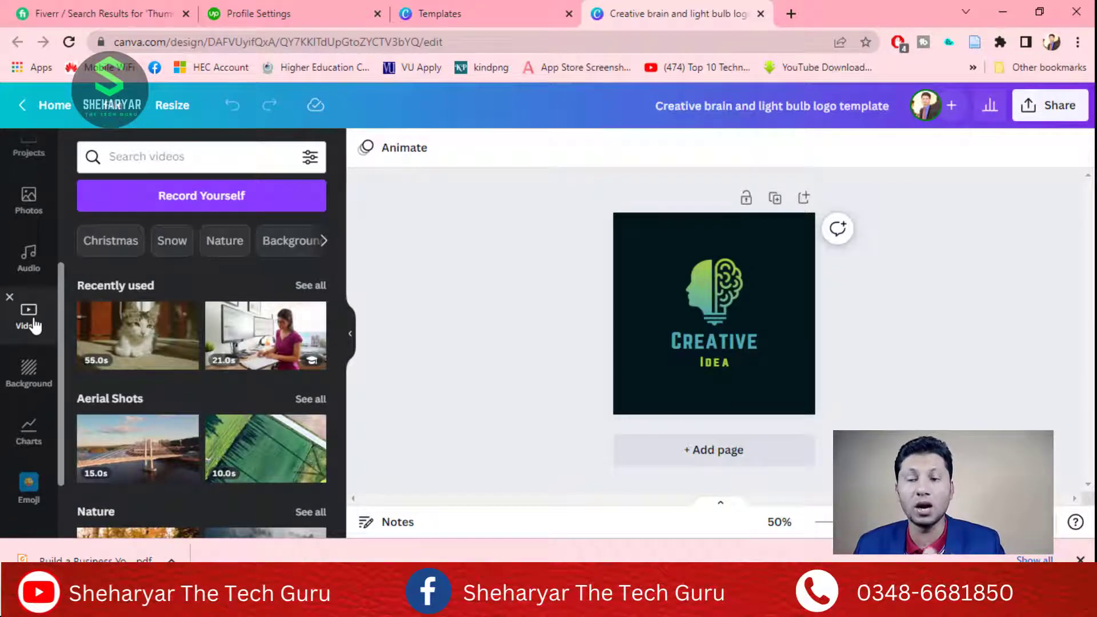
left_click(30, 377)
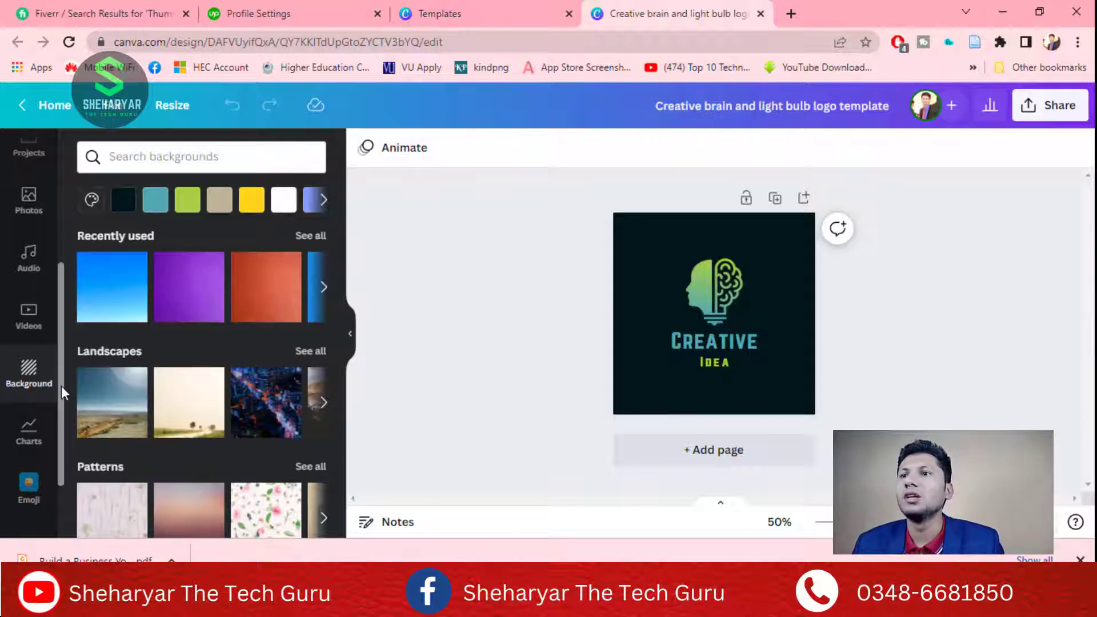
left_click_drag(60, 386, 57, 267)
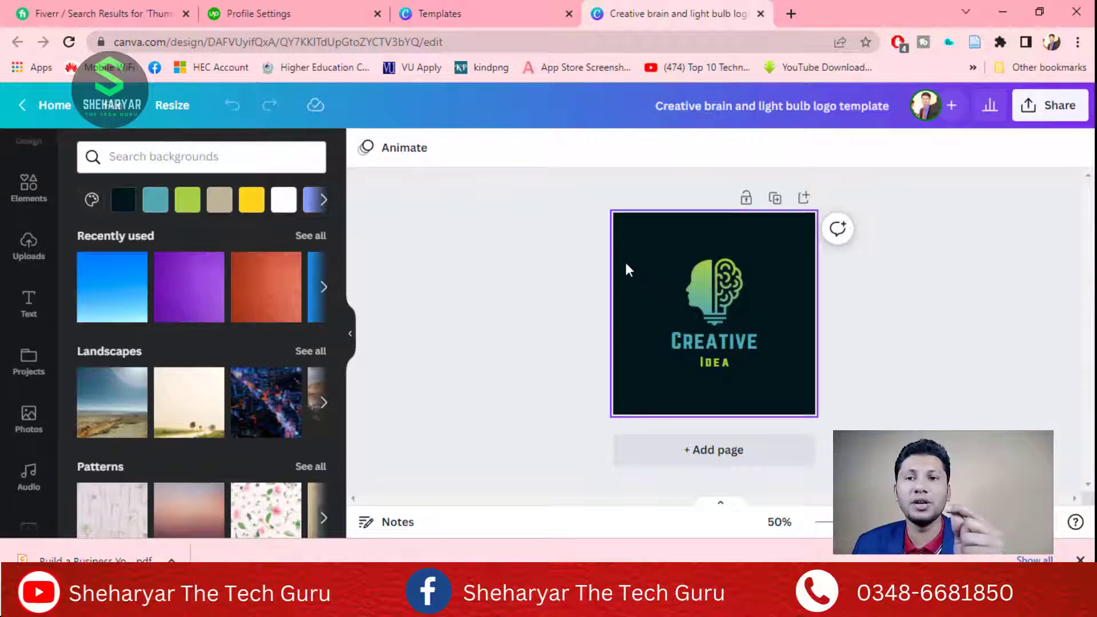
Duplicate the logo page and open the background colour choices for the copy
left_click(775, 199)
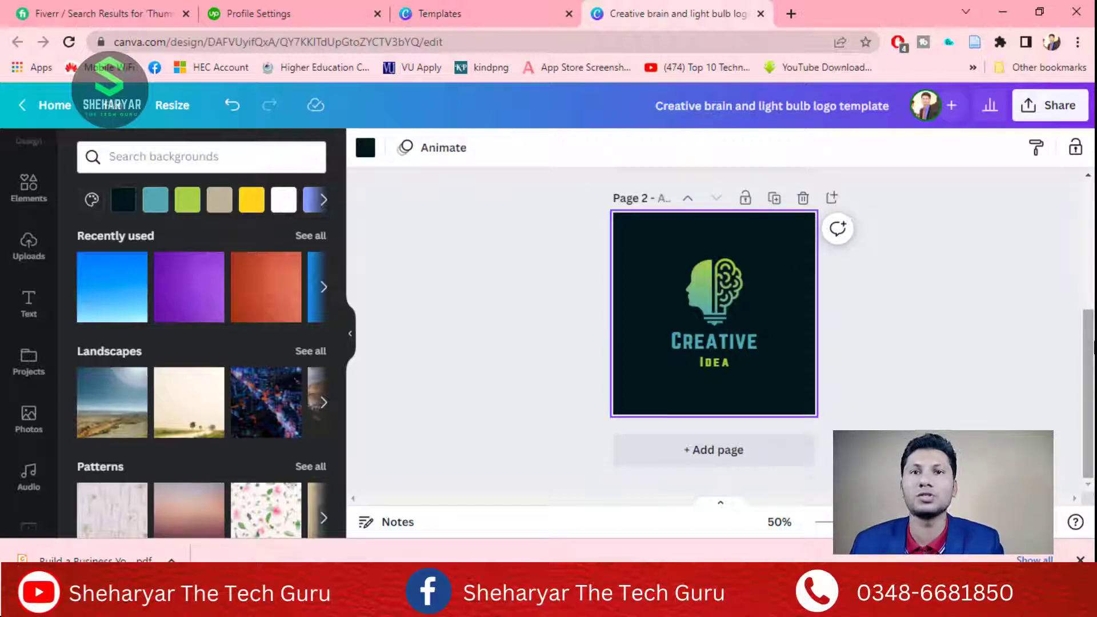
left_click_drag(1094, 344, 1086, 310)
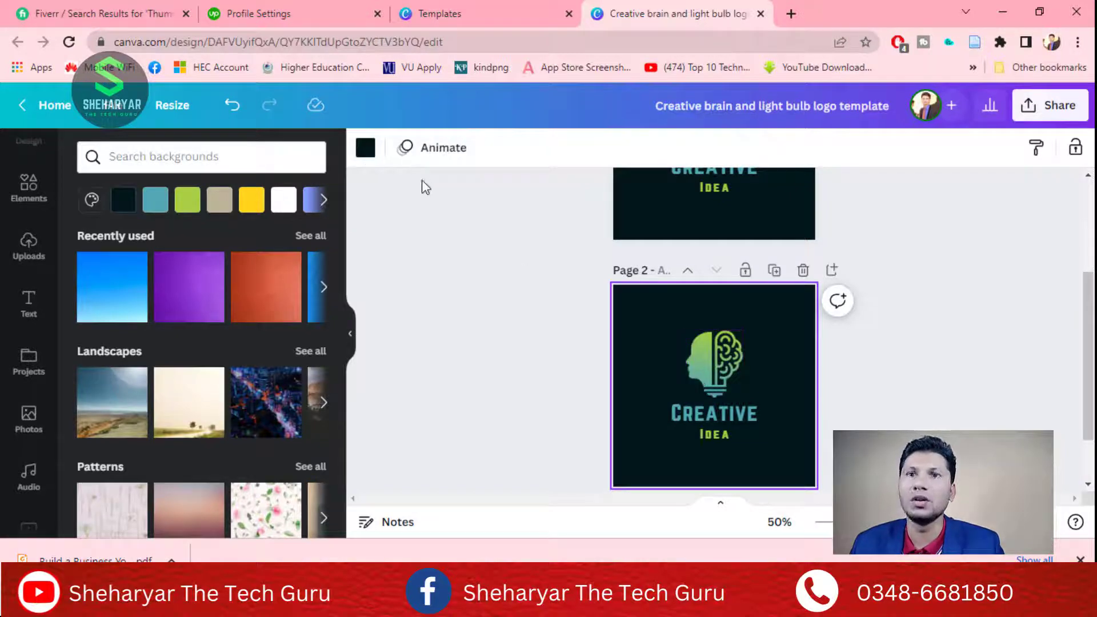
left_click(361, 155)
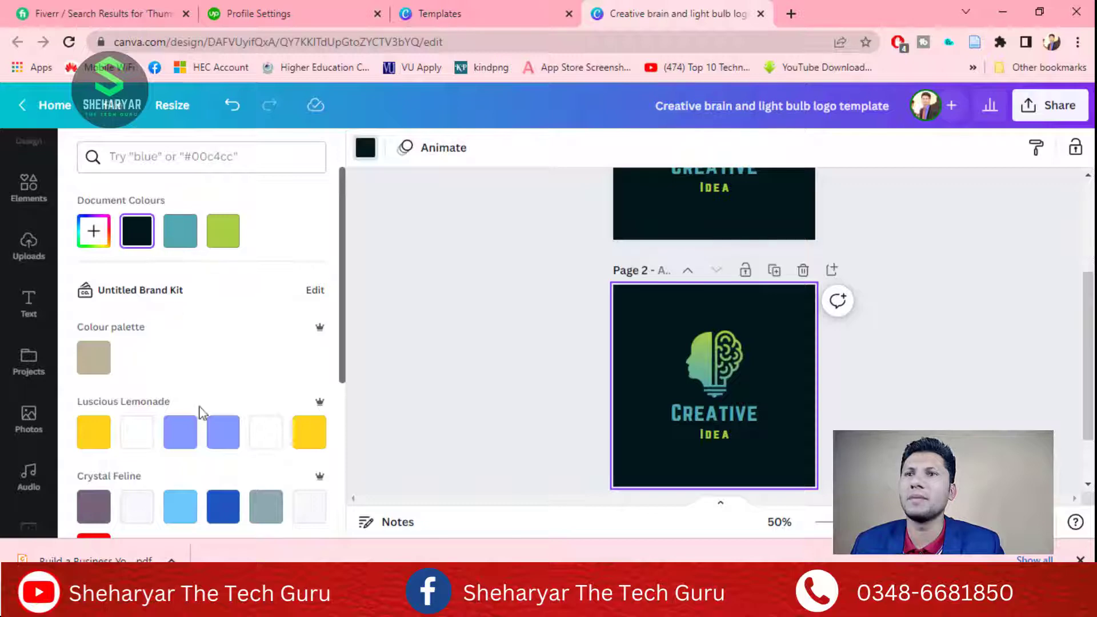
Try yellow from the Luscious Lemonade palette and dark blue from Crystal Feline as page 2's background
left_click(309, 439)
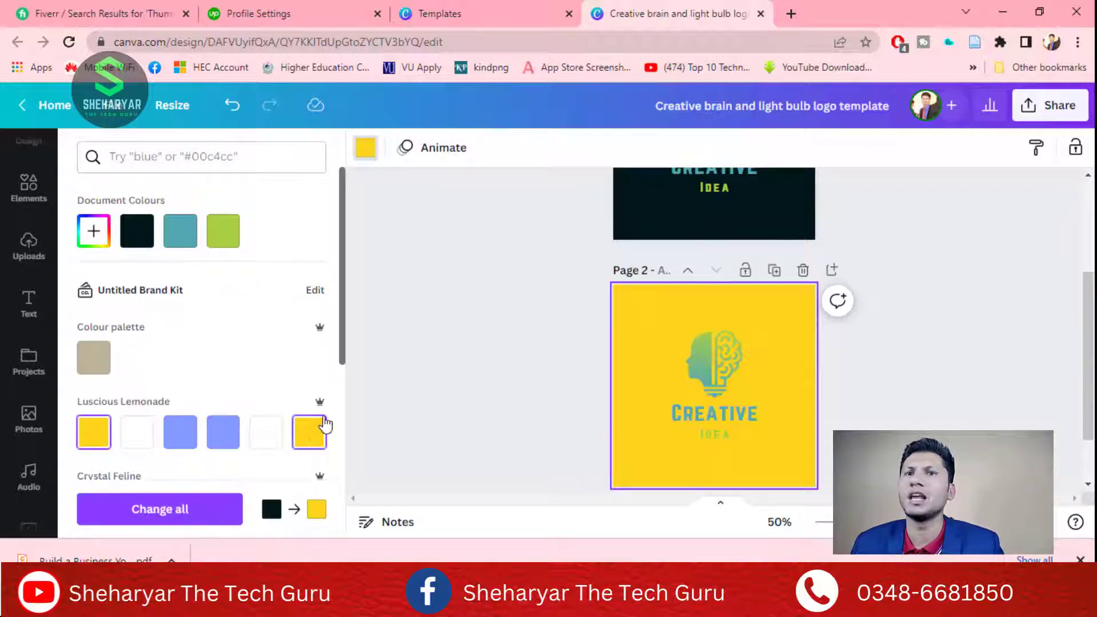
left_click_drag(346, 358, 359, 444)
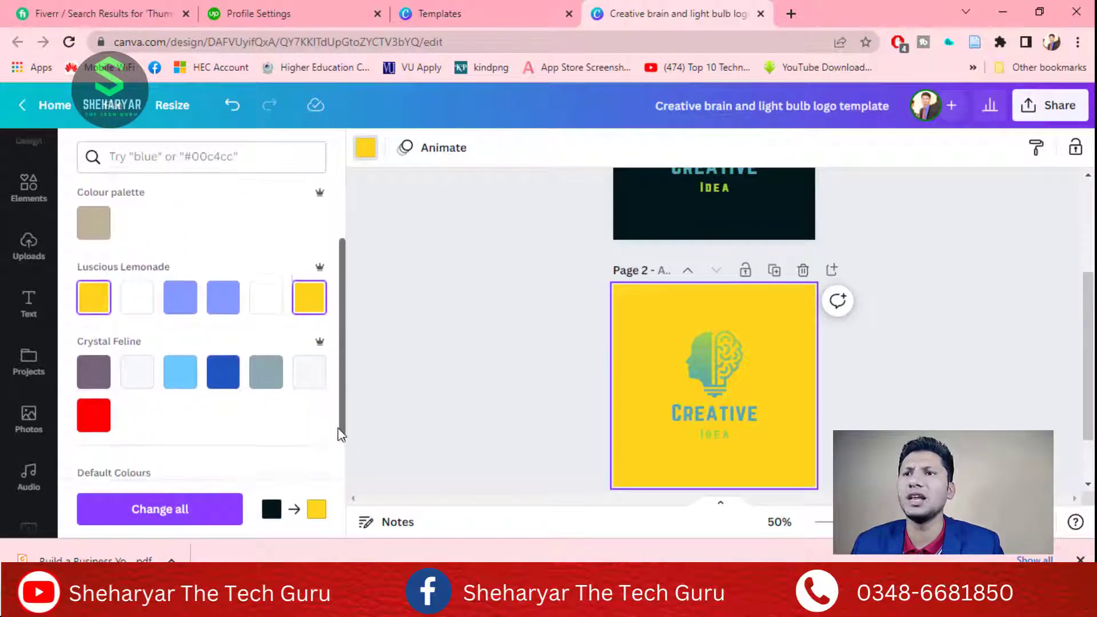
left_click(222, 363)
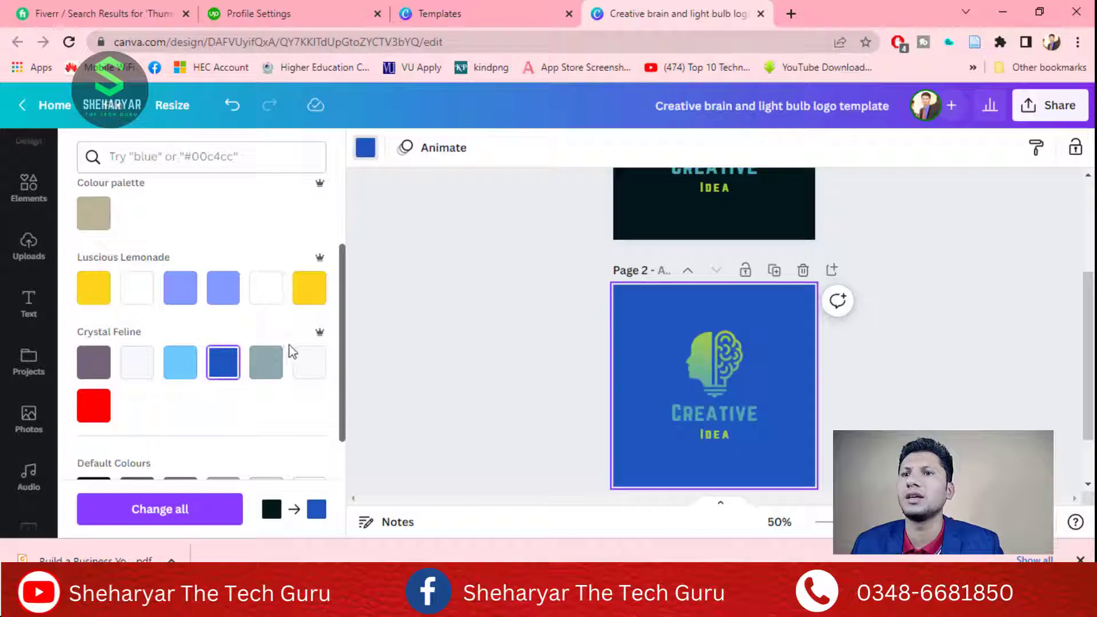
Set page 2's background to red from the default colours and close the colour choices
left_click_drag(344, 337, 344, 426)
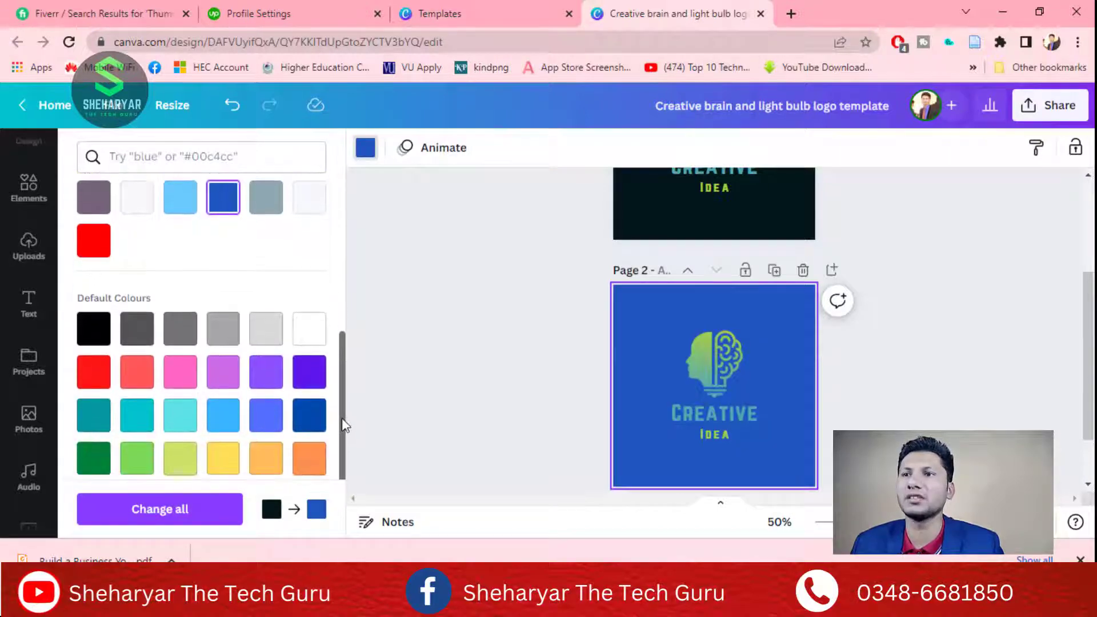
left_click(95, 375)
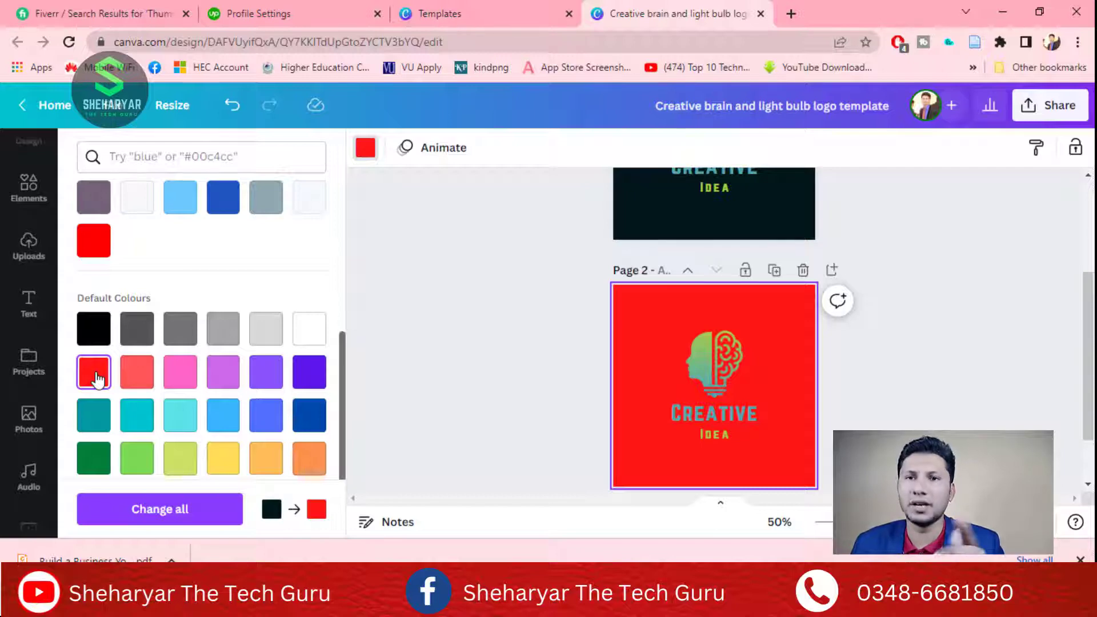
left_click(500, 317)
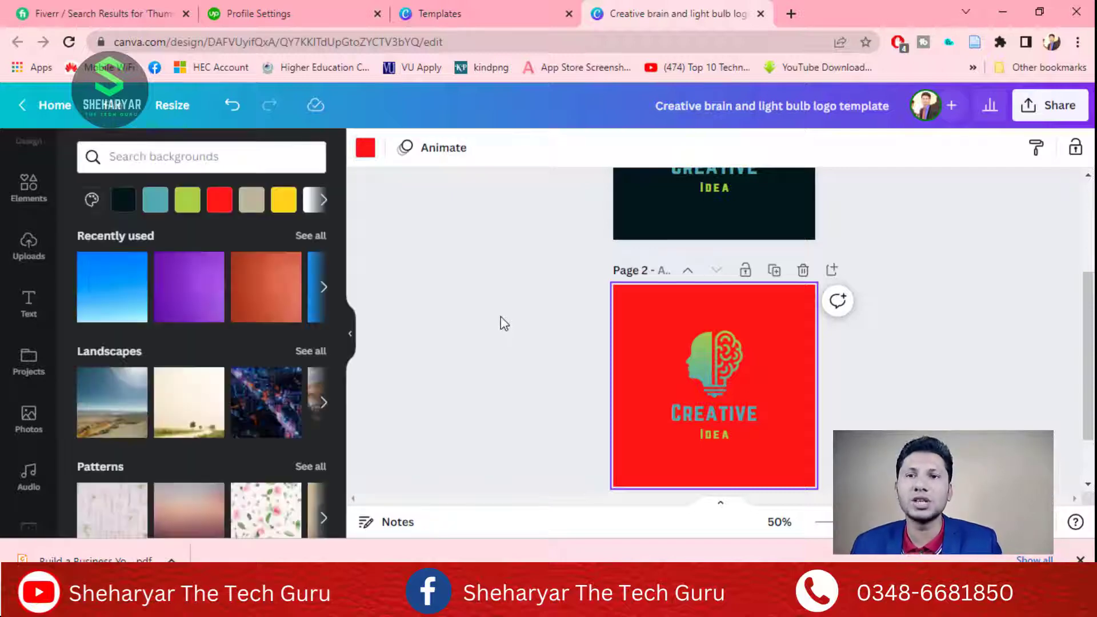
Replace the "Creative" heading on page 2 with "LifeFacts"
scroll(500, 317, "down", 1)
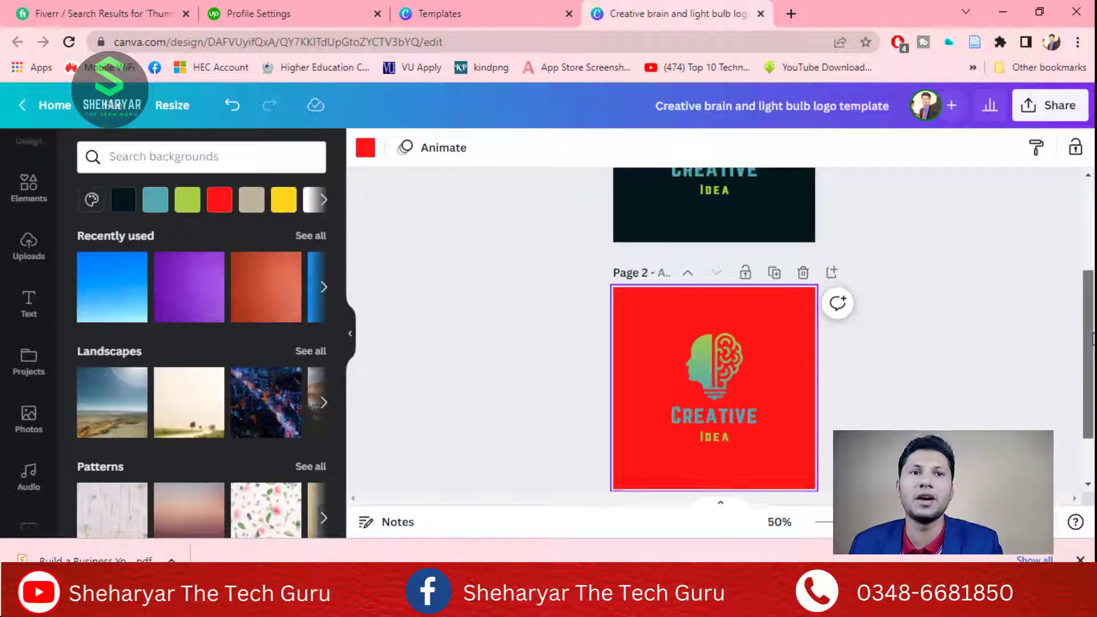
left_click_drag(1093, 366, 1093, 370)
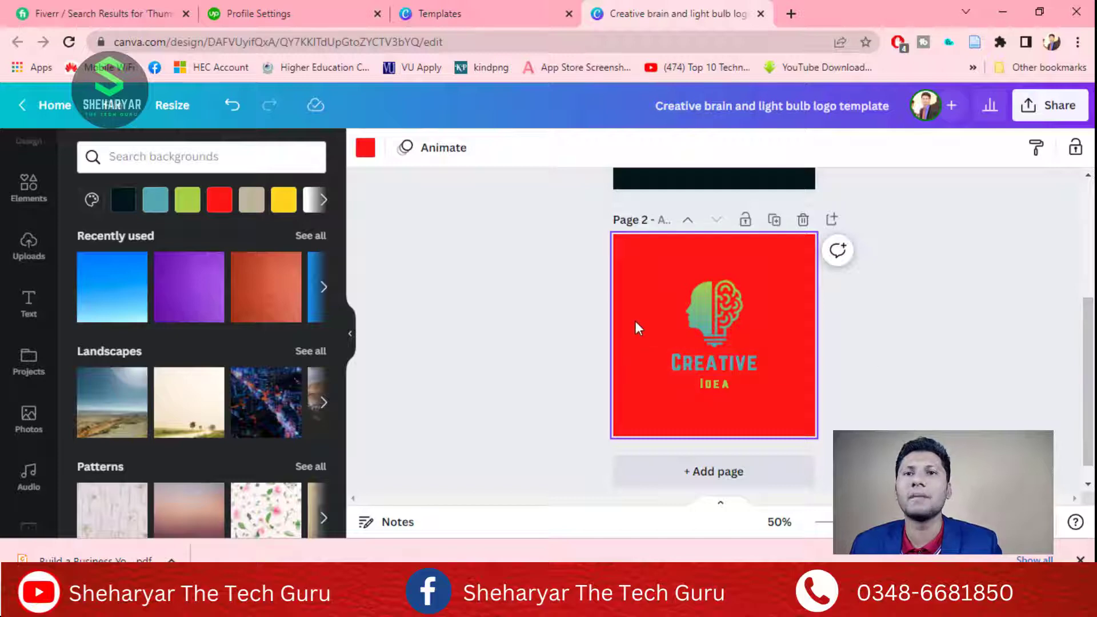
double_click(710, 363)
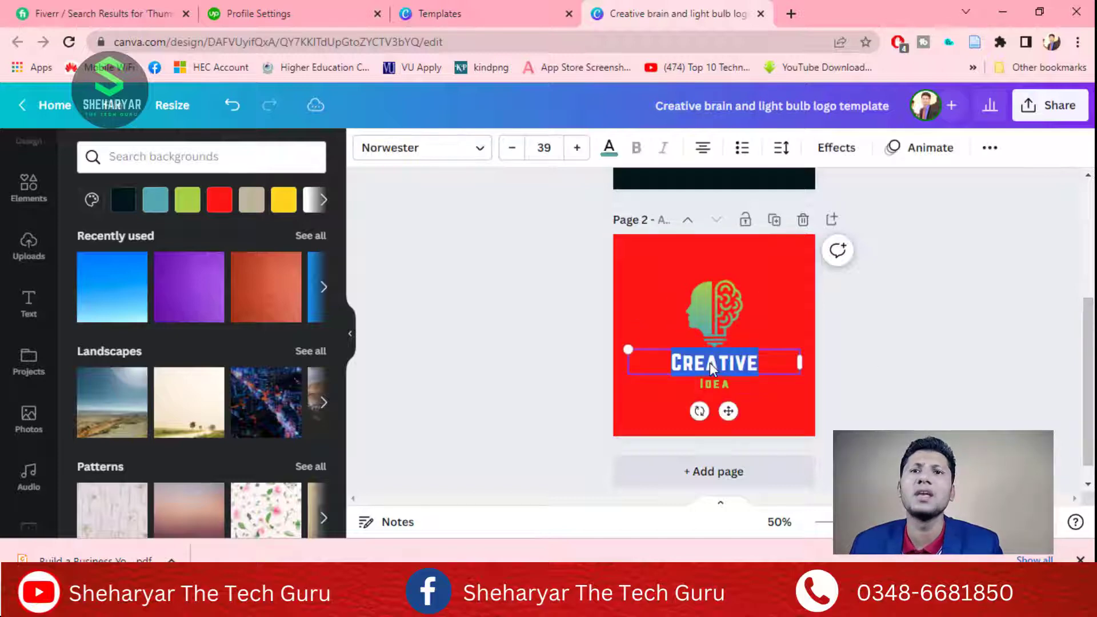
type("S")
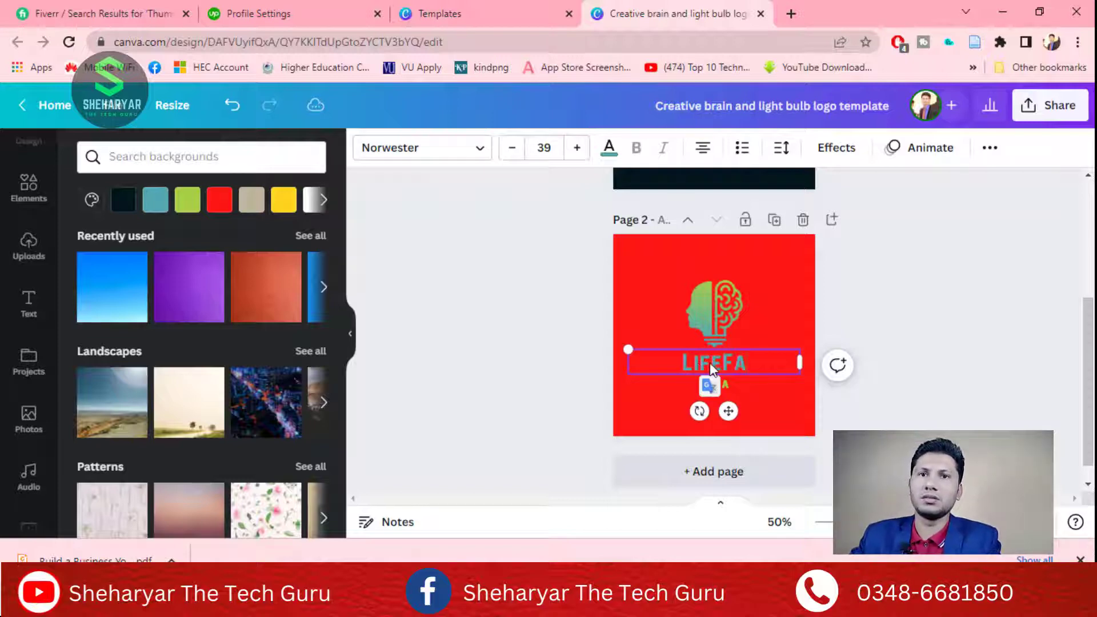
type("IFEFACTS")
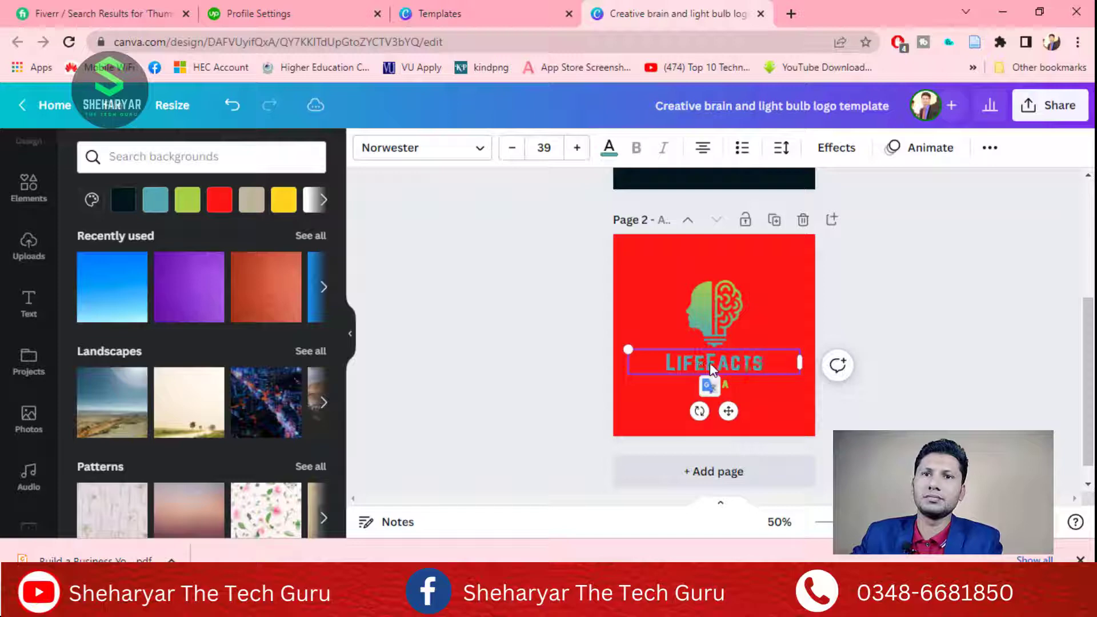
left_click(845, 384)
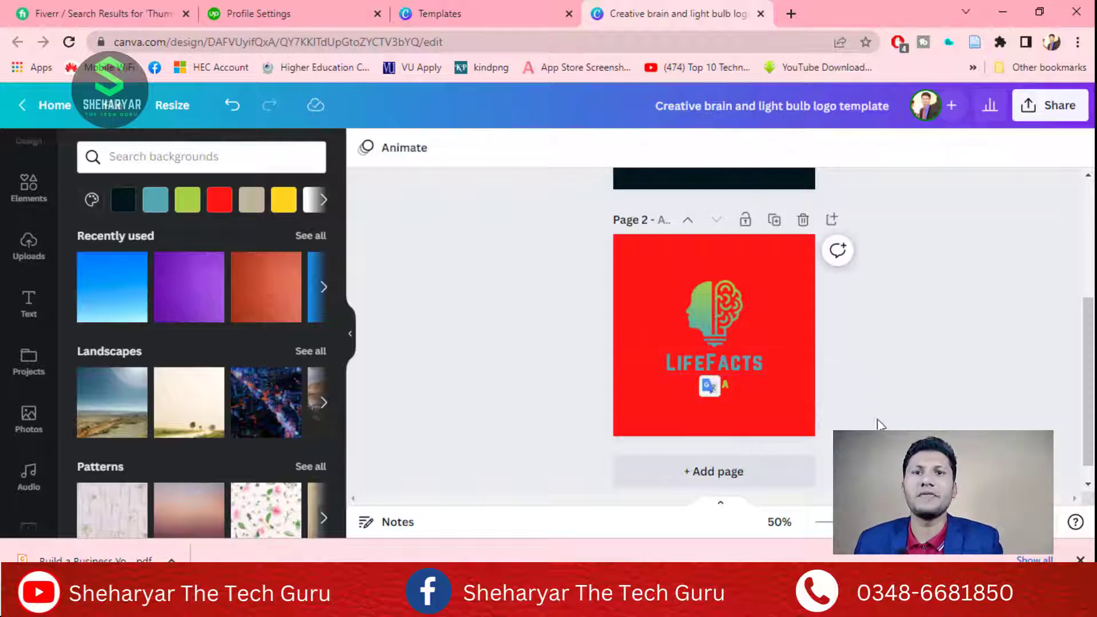
Recolour the "LifeFacts" heading on page 2 with the near-black document colour
left_click(718, 366)
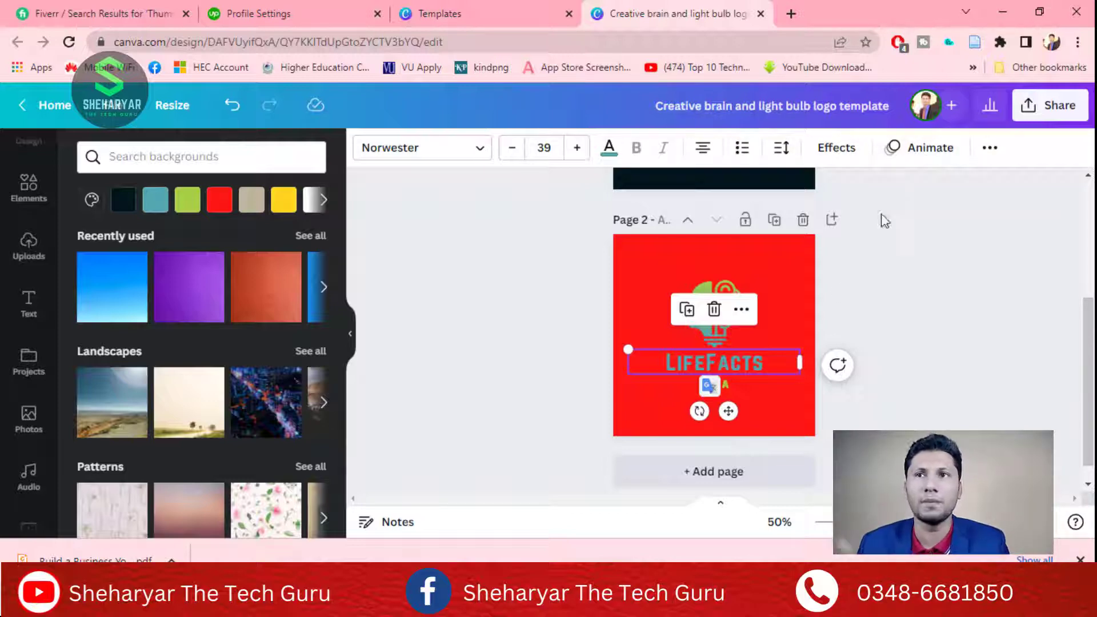
left_click(609, 150)
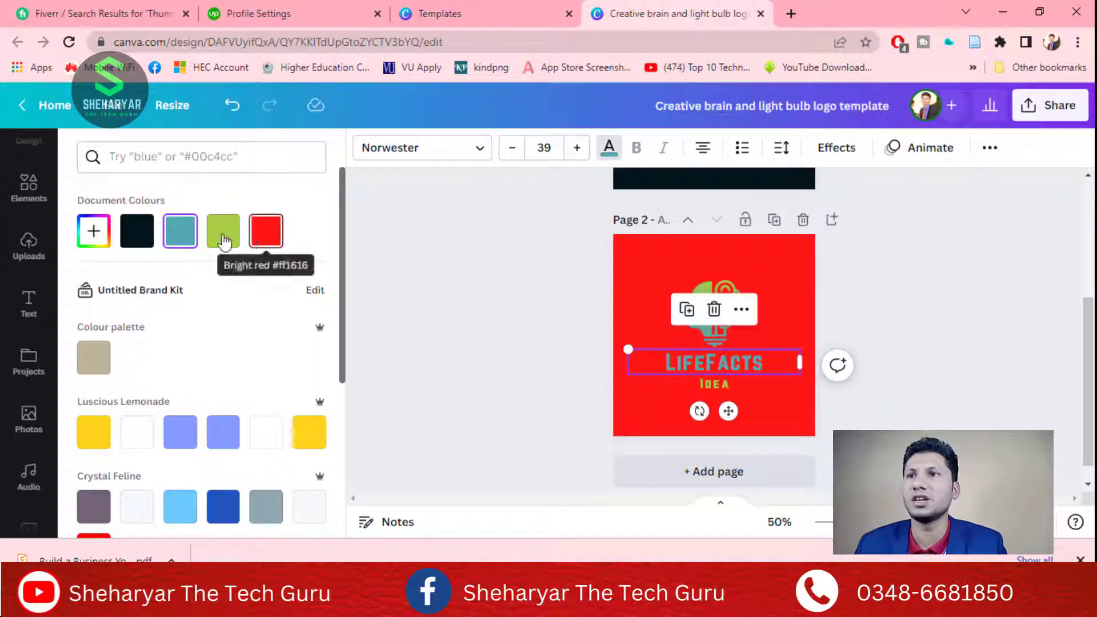
left_click(136, 231)
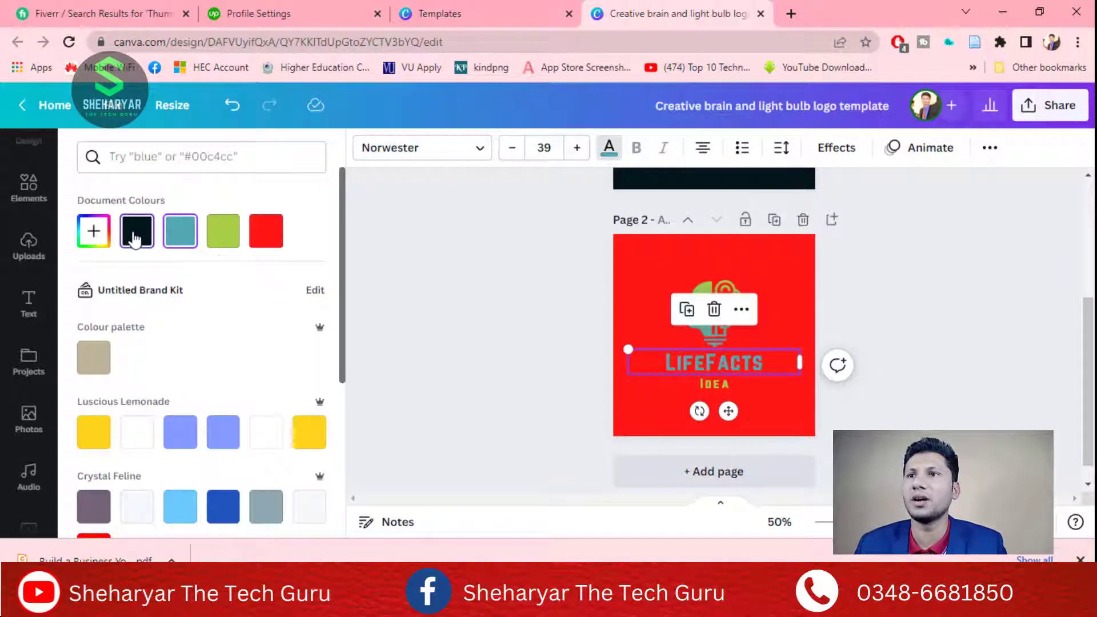
left_click(445, 299)
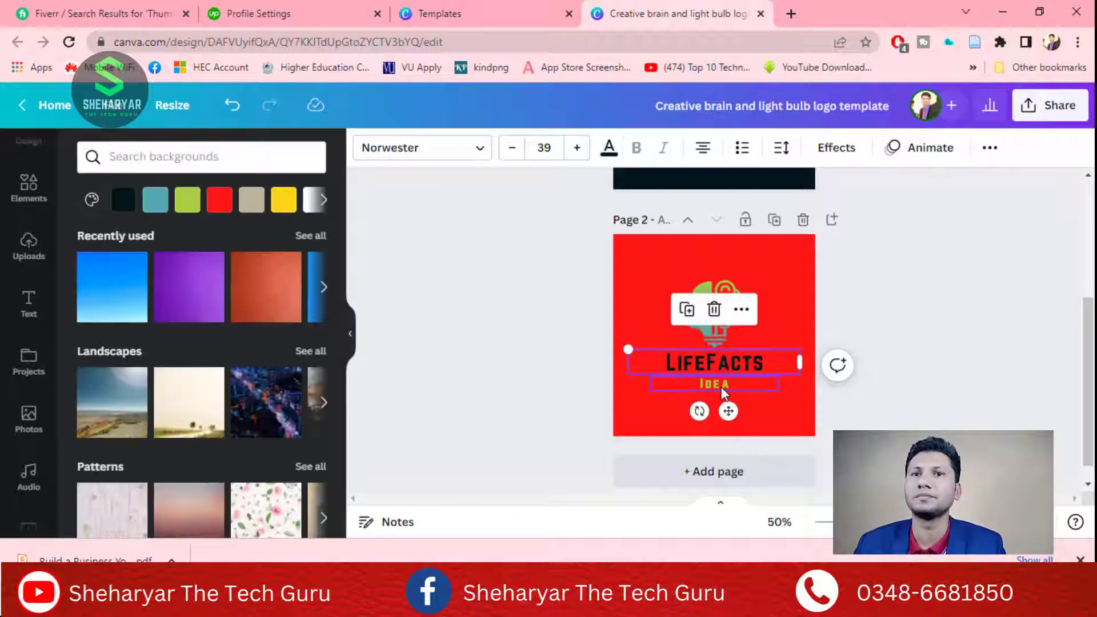
Replace the "Idea" tagline under the "LifeFacts" heading with "Way to Live"
left_click(721, 386)
double_click(721, 386)
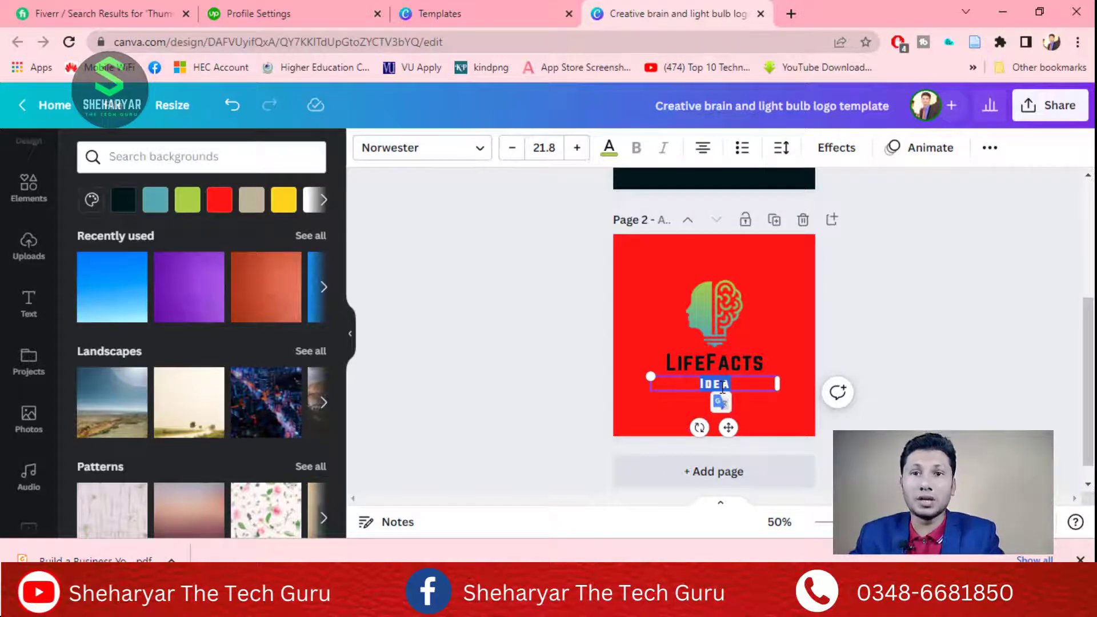
type("WAY TO LIV")
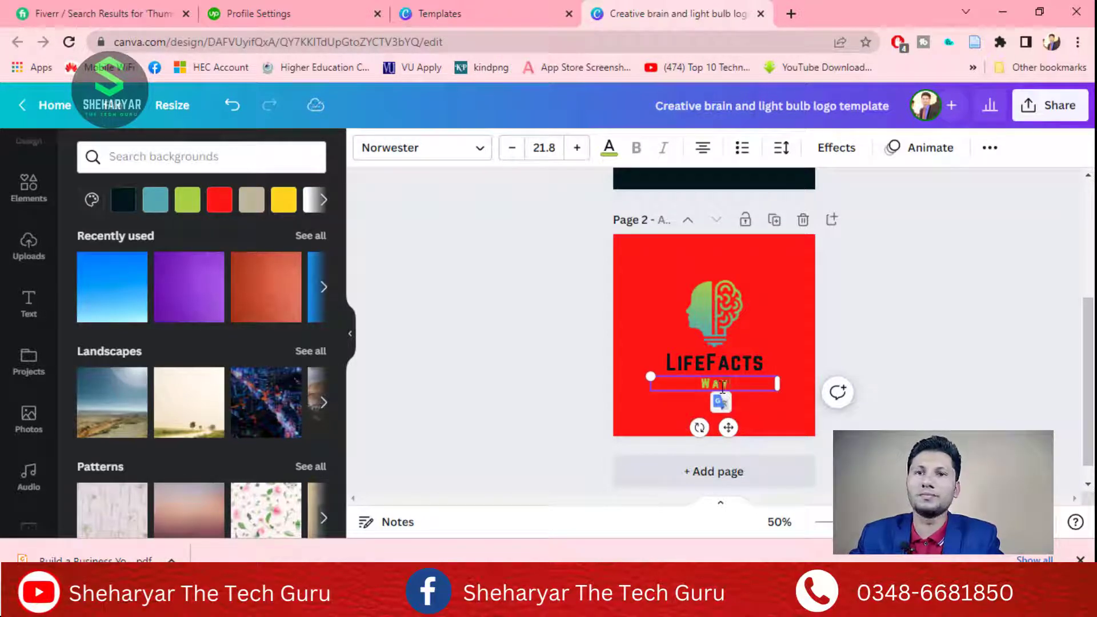
type("E")
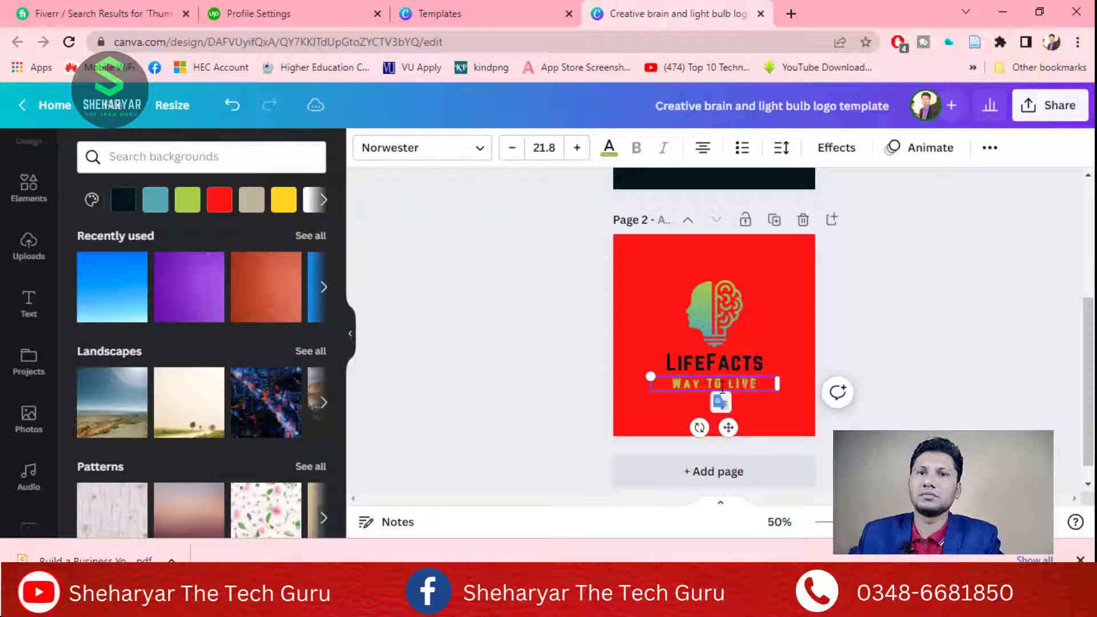
left_click(866, 391)
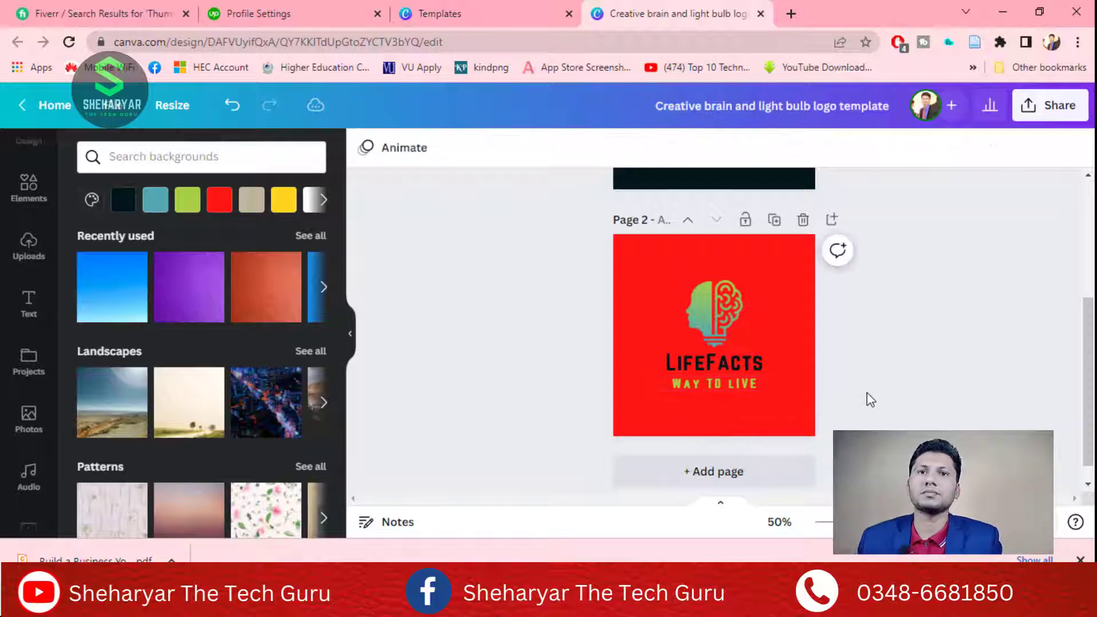
Try teal, dark grey, violet and black as text colours for the "Way to Live" tagline
left_click(730, 382)
left_click(730, 382)
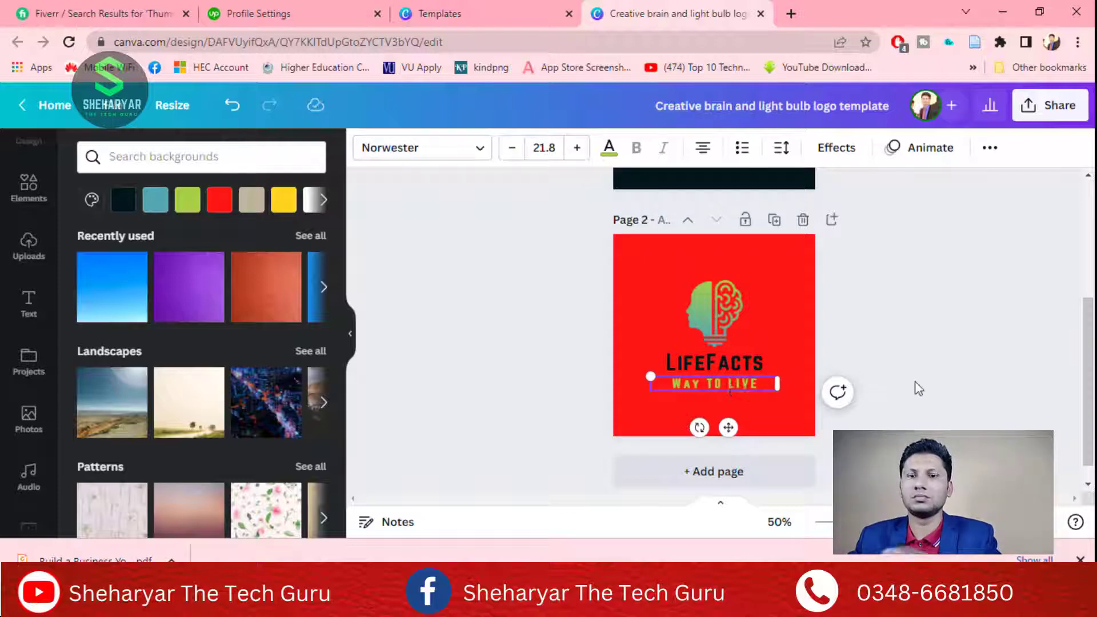
left_click(926, 383)
left_click(735, 383)
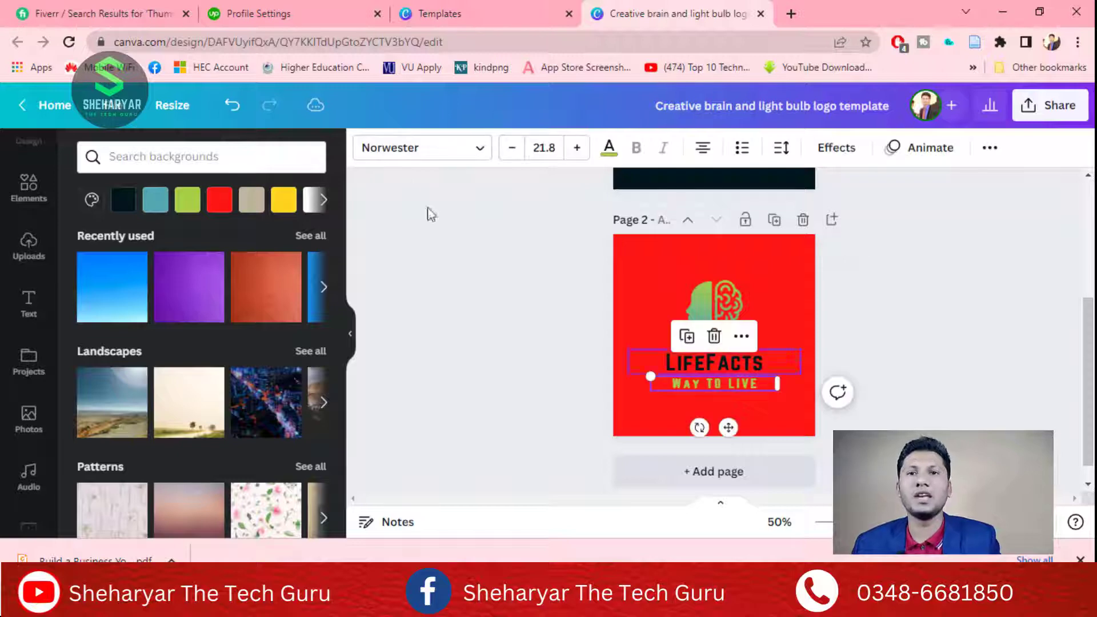
left_click(609, 147)
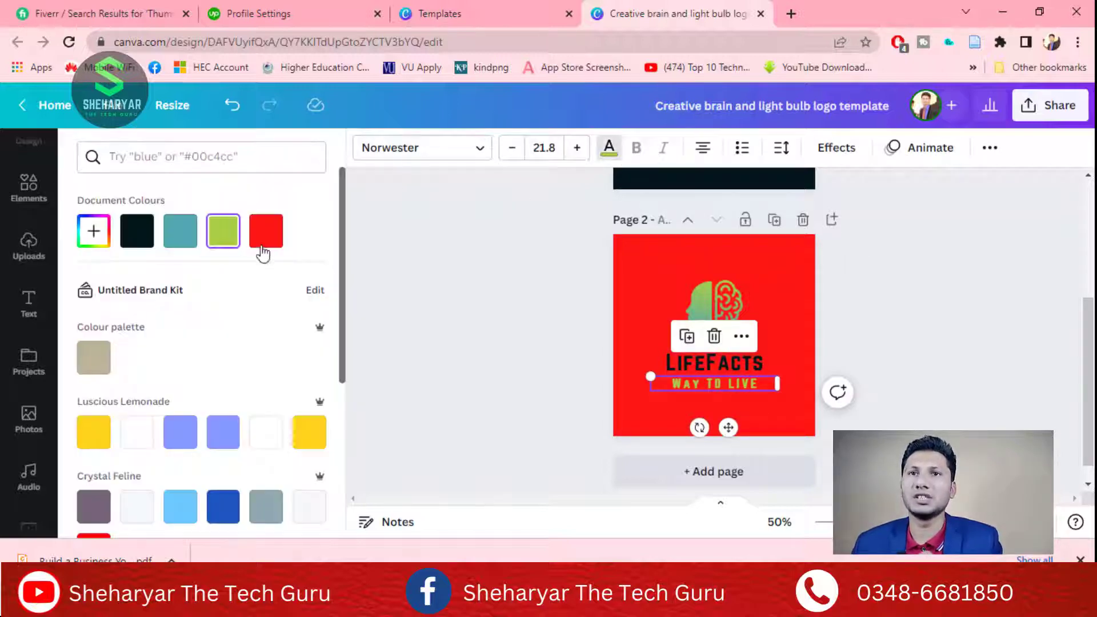
left_click(189, 246)
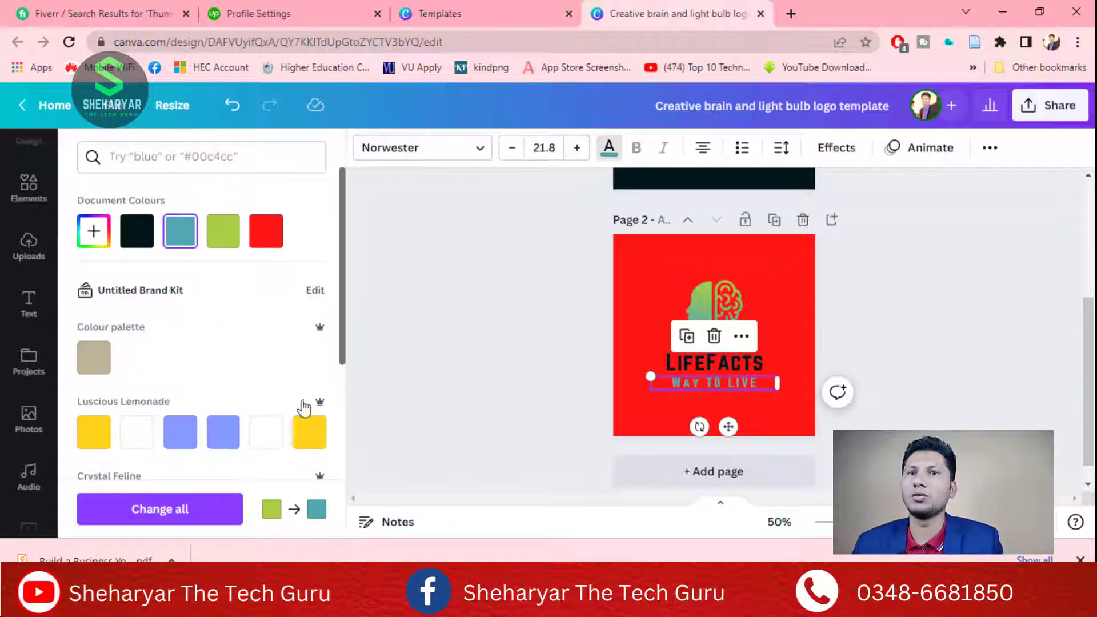
scroll(344, 371, "down", 5)
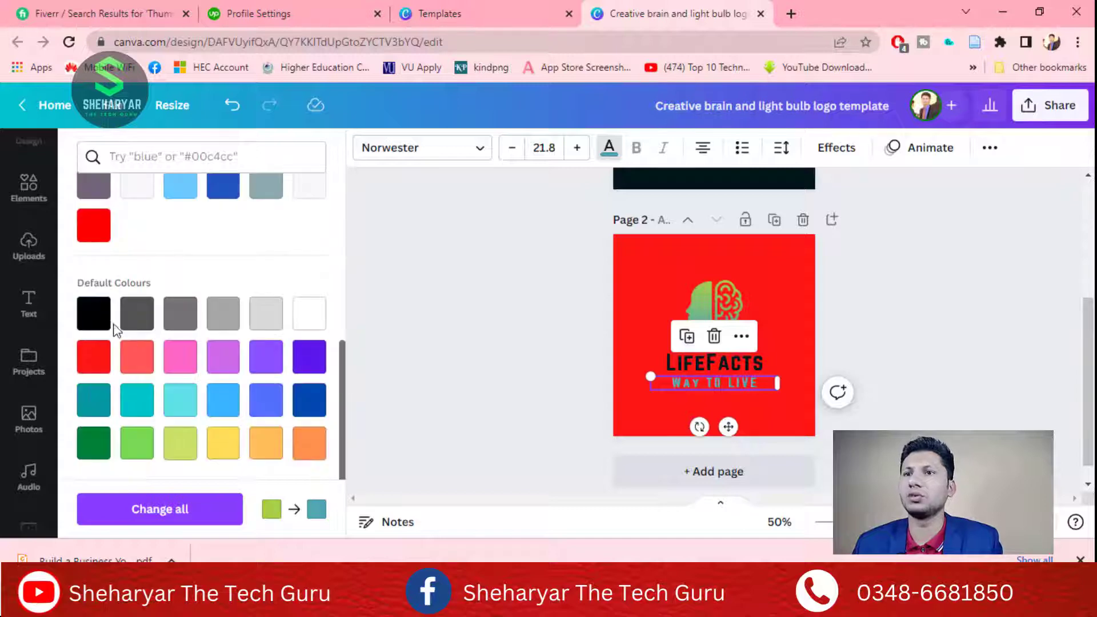
left_click(134, 327)
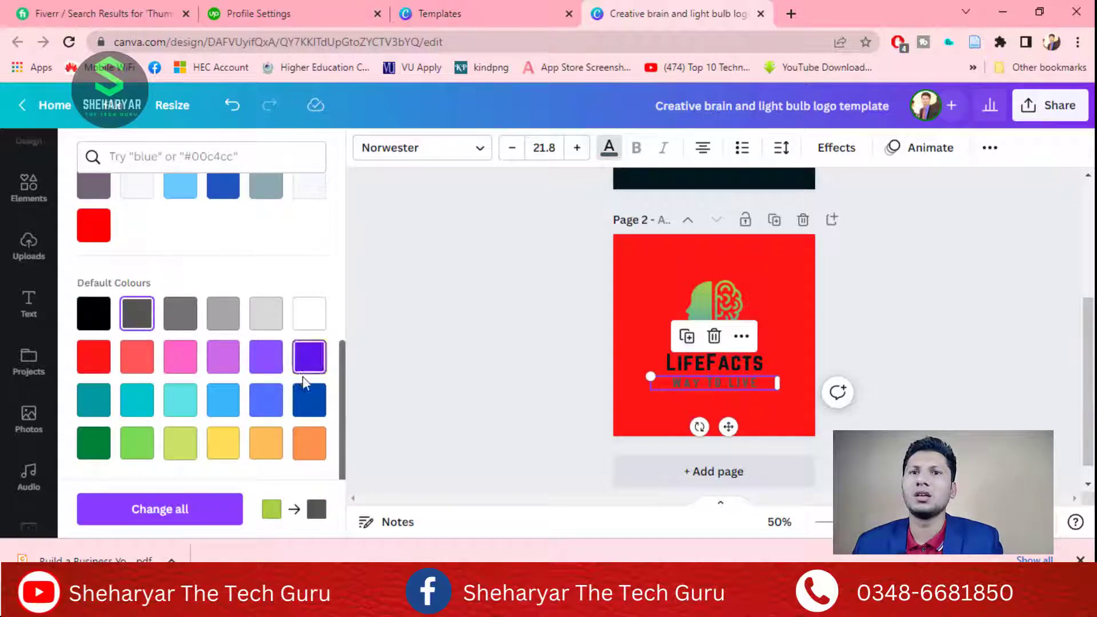
left_click(312, 407)
left_click(309, 360)
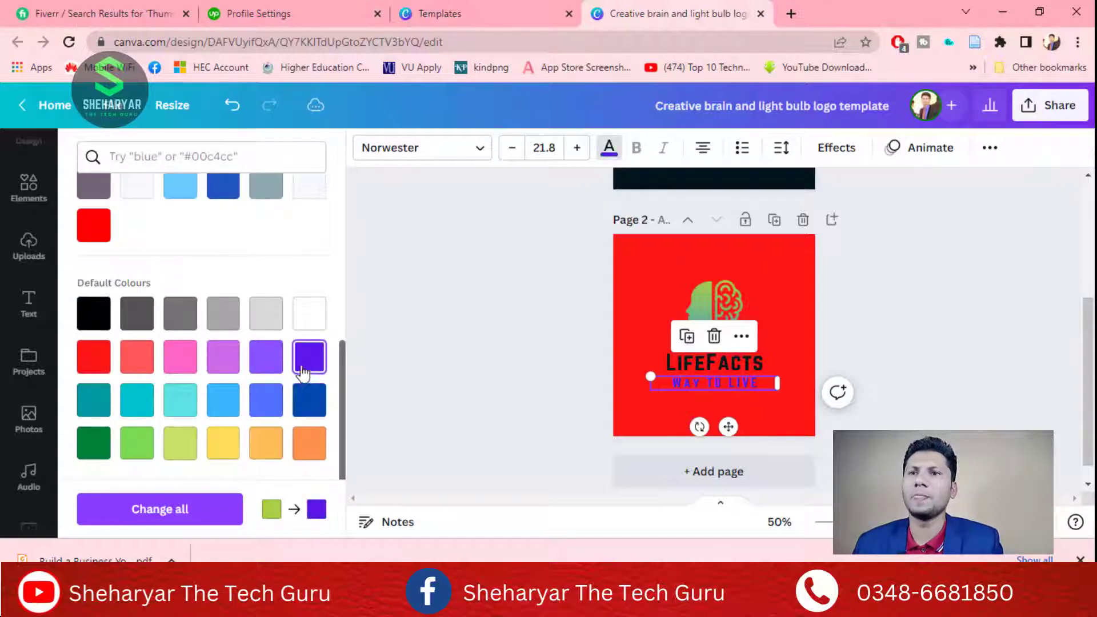
left_click(91, 314)
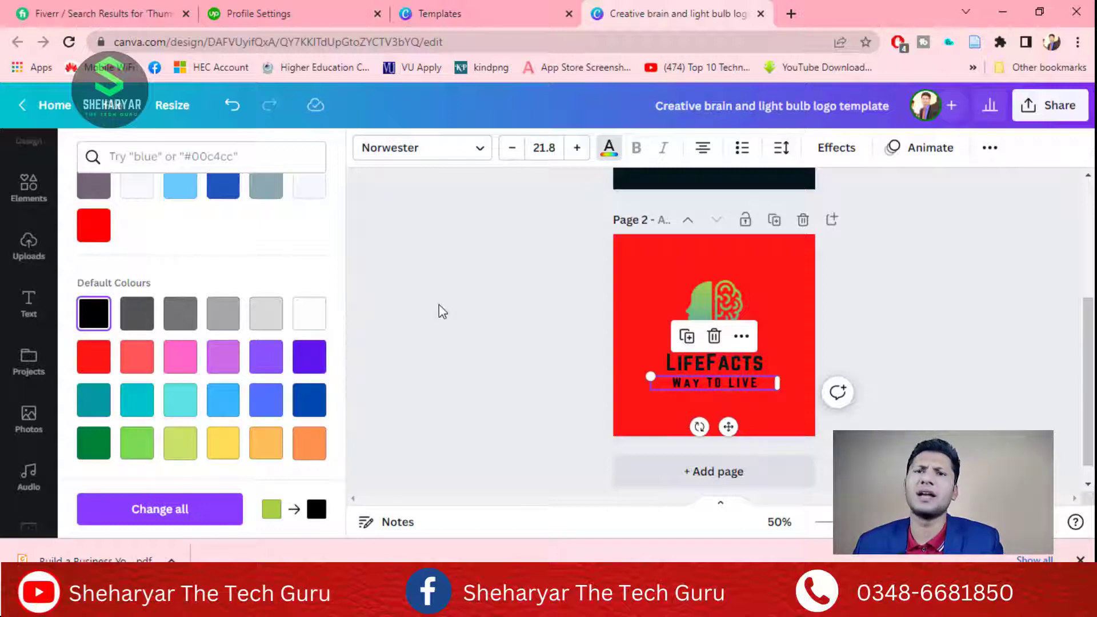
Set the "Way to Live" tagline to white from the default colours and deselect it
left_click(309, 314)
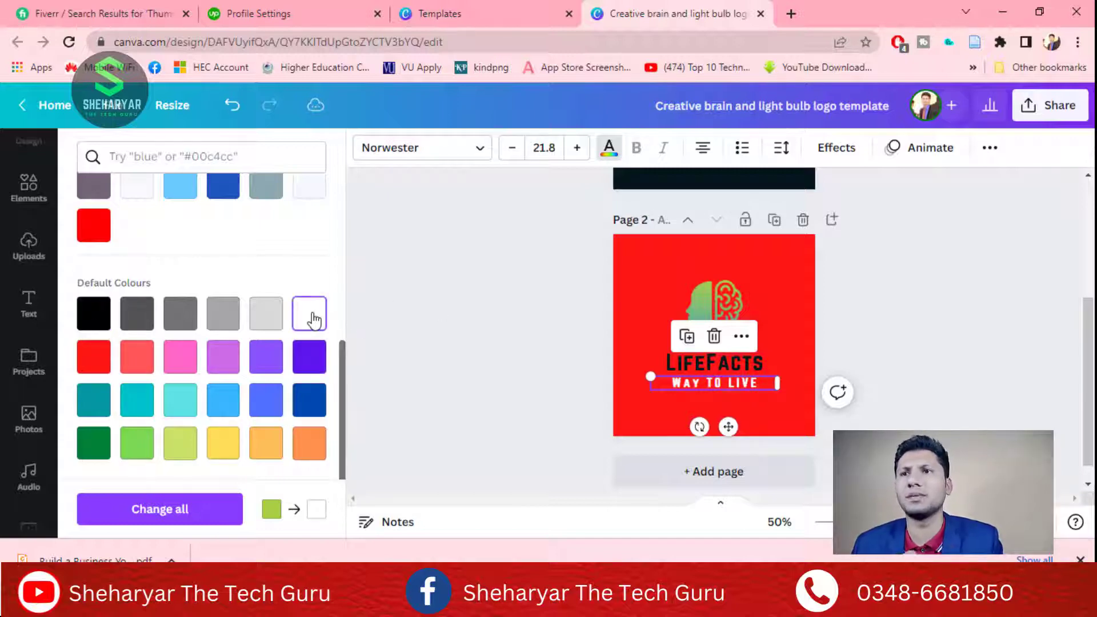
left_click(494, 336)
left_click(495, 334)
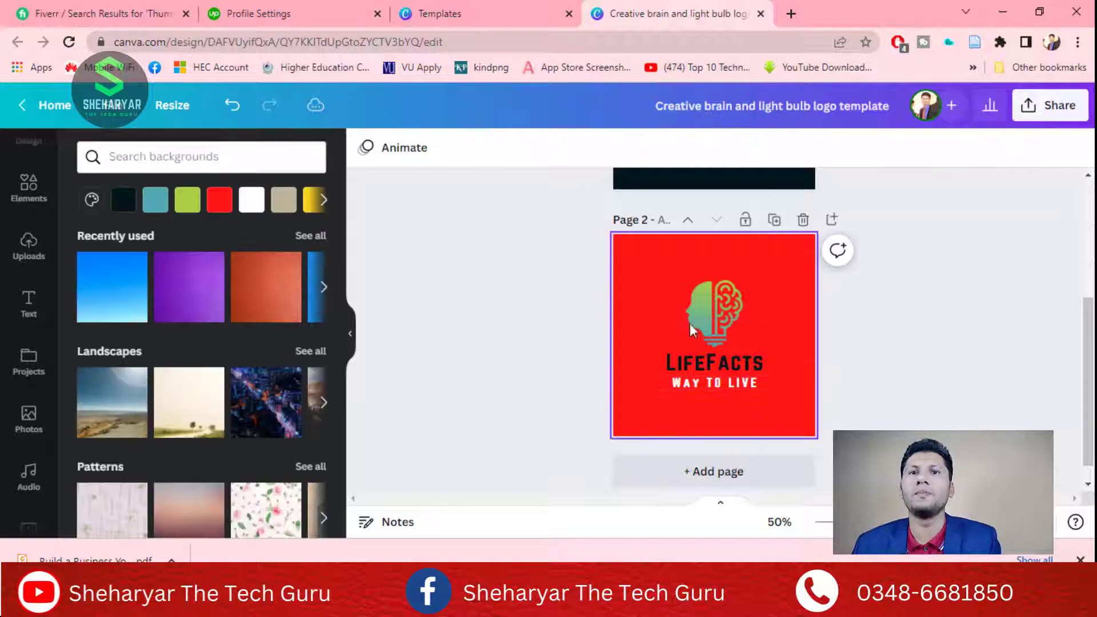
Change the teal in page 2's brain and bulb icon to yellow from the Luscious Lemonade palette
left_click(713, 320)
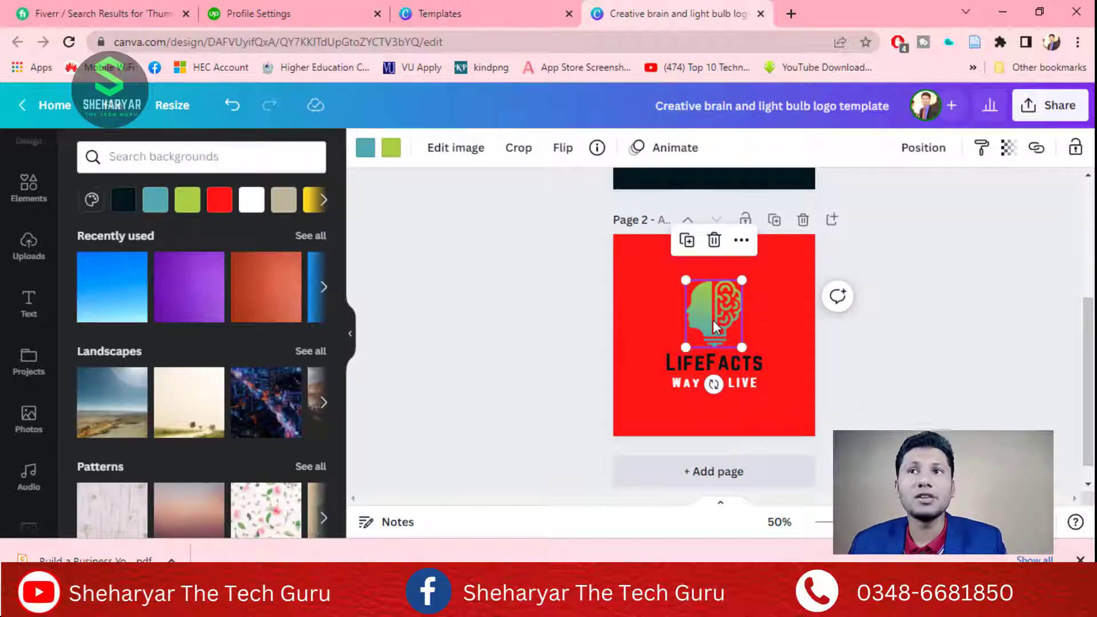
left_click(372, 152)
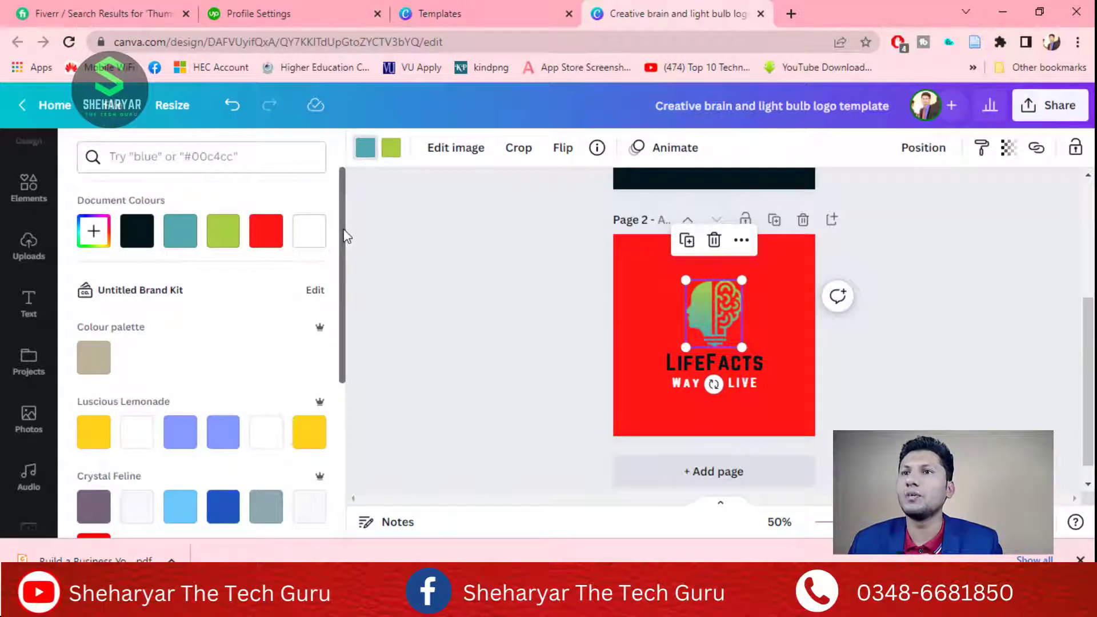
left_click_drag(346, 236, 337, 322)
left_click(317, 276)
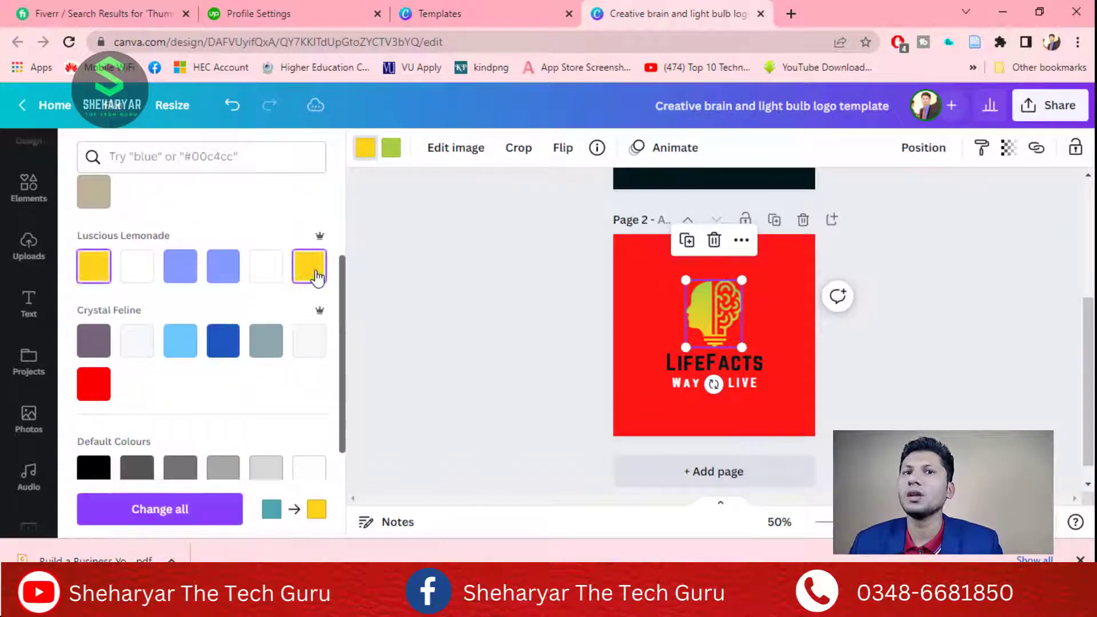
Try light blue from Crystal Feline for the icon's green, then settle on black from the default colours
left_click(393, 151)
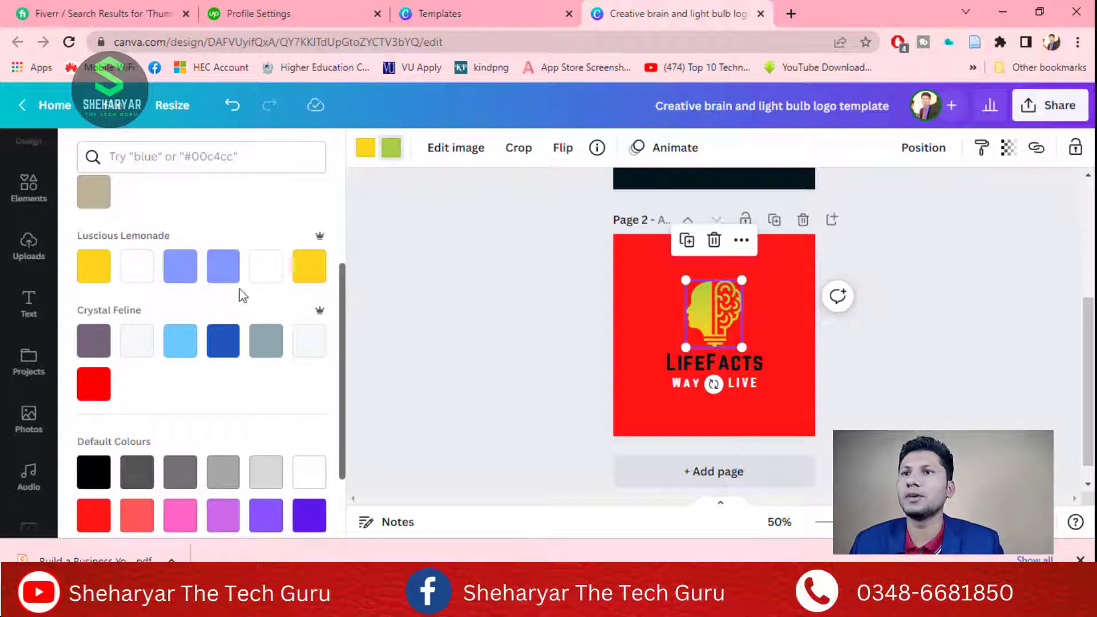
left_click(190, 347)
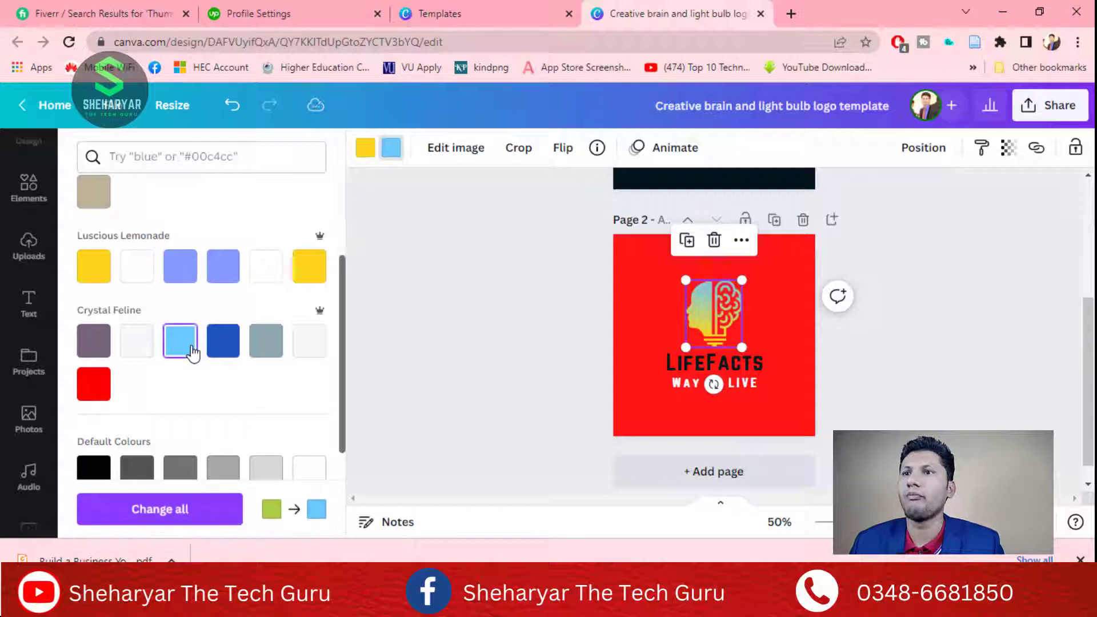
left_click_drag(343, 326, 340, 399)
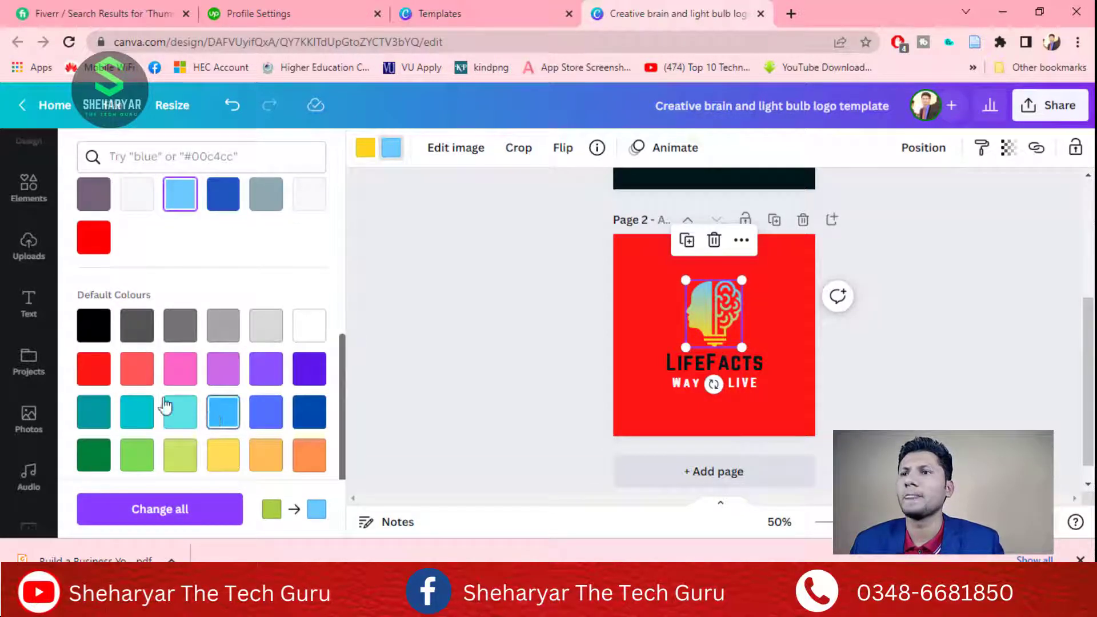
left_click(94, 325)
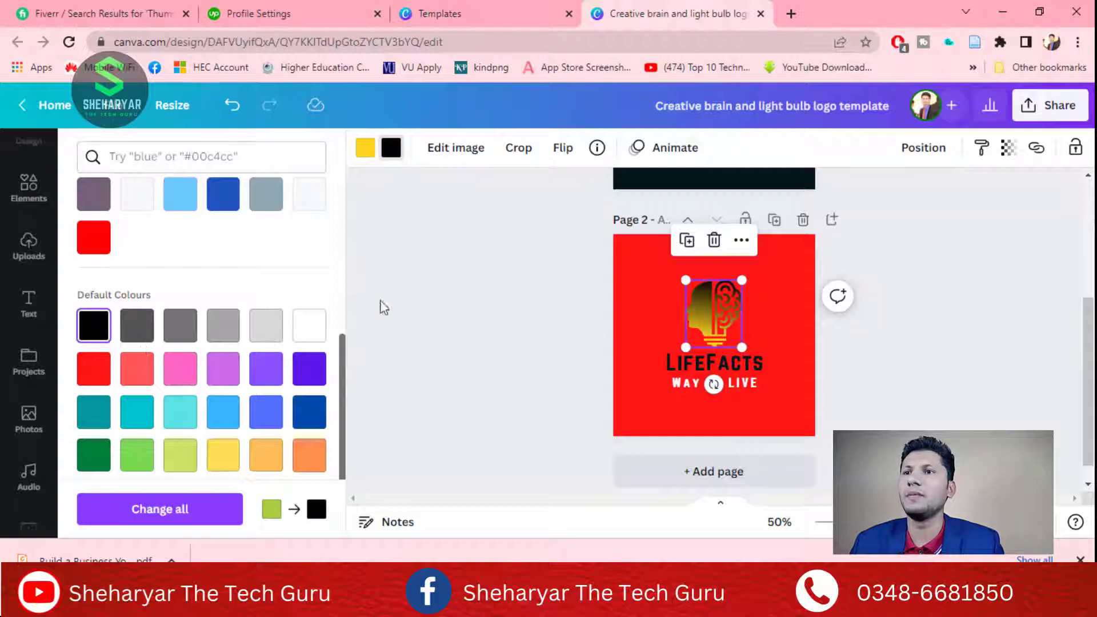
left_click(427, 312)
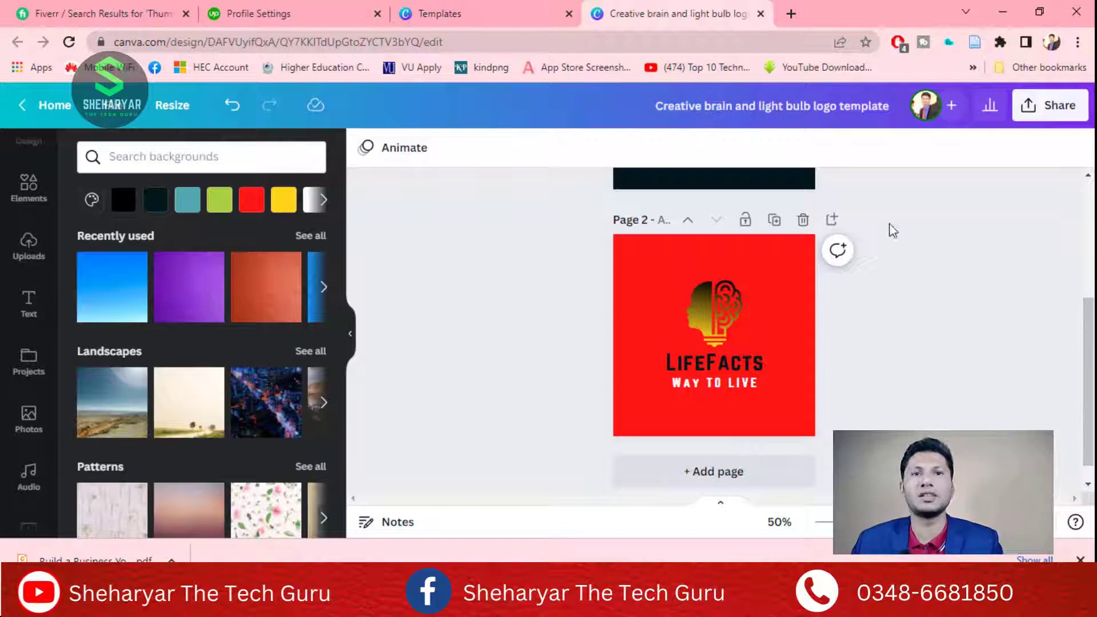
Duplicate page 2 and delete the brain and bulb icon from the copy
left_click(778, 222)
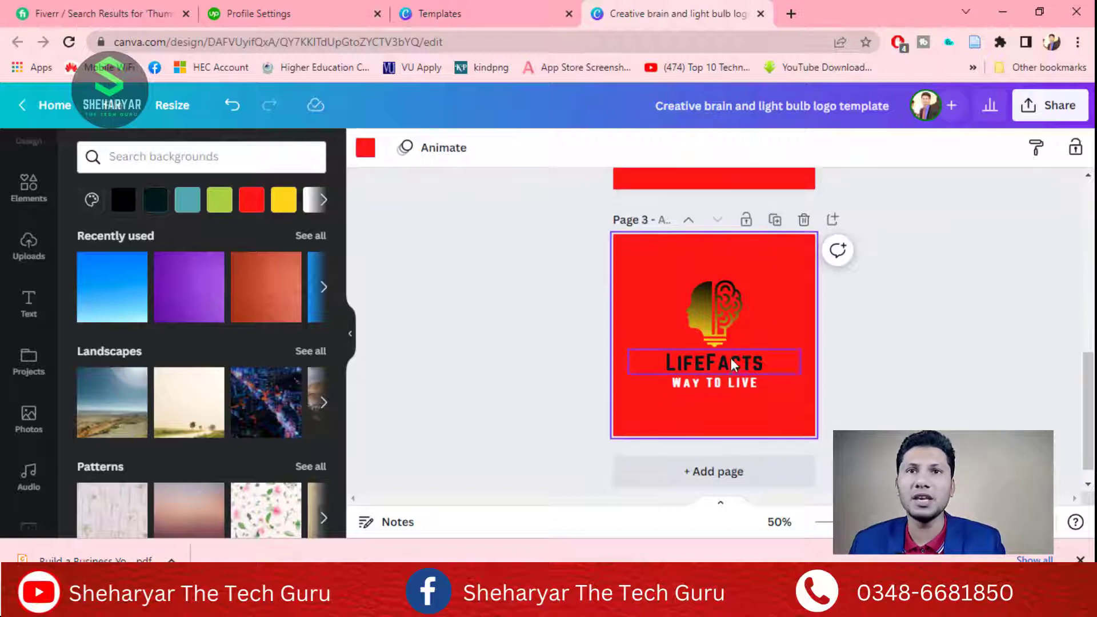
left_click(706, 319)
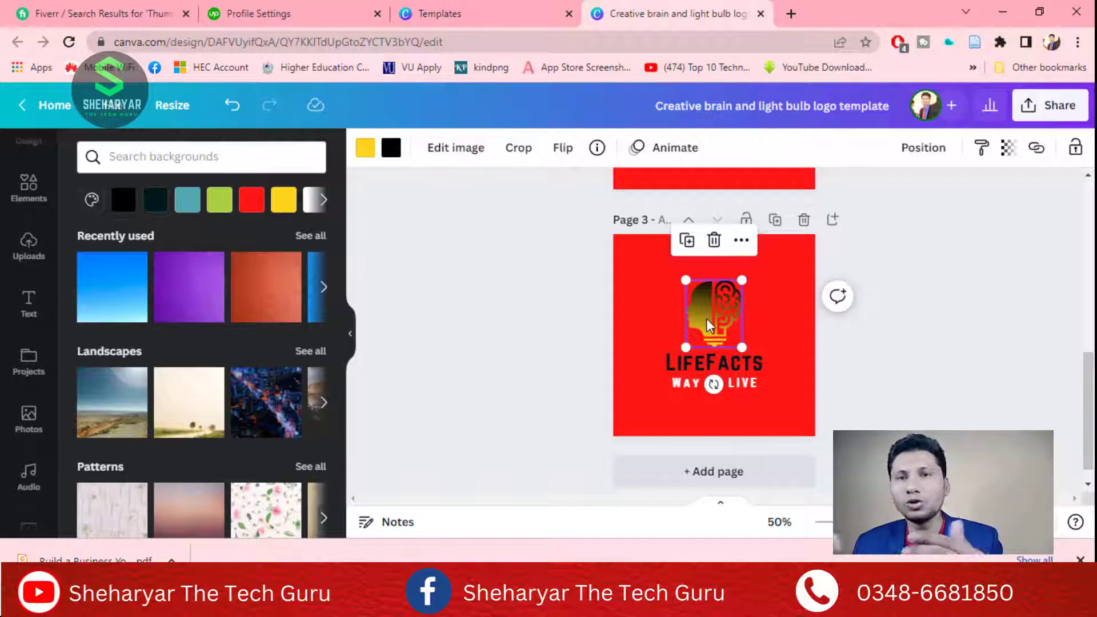
key("Delete")
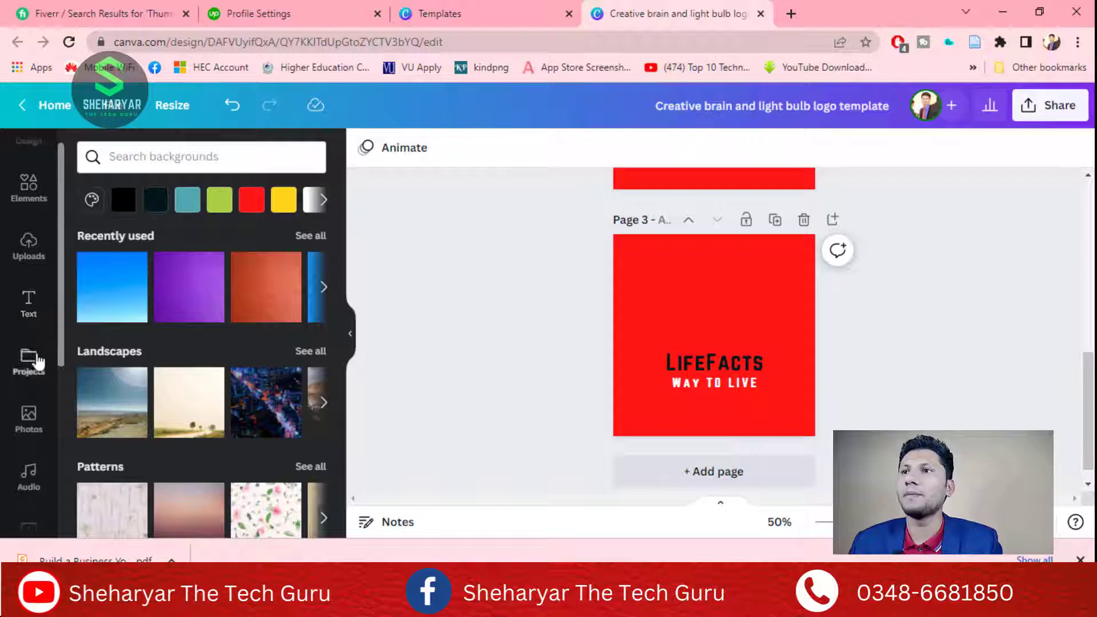
Add the stock photo of two women stretching on green yoga mats to page 3, nudge it slightly upward and deselect it
left_click(31, 421)
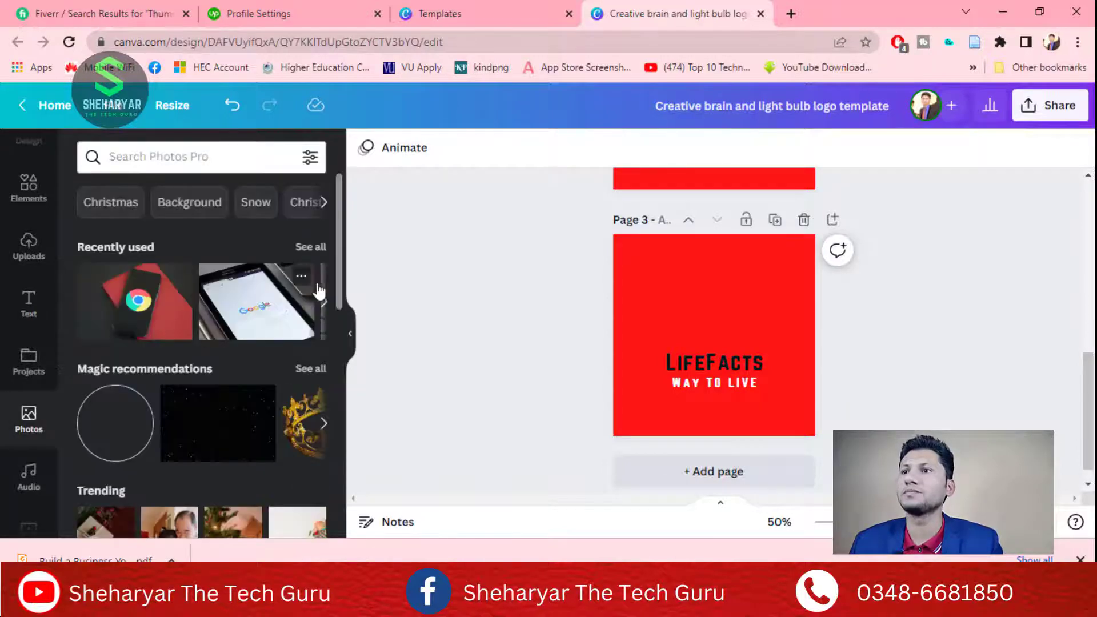
left_click_drag(338, 266, 338, 436)
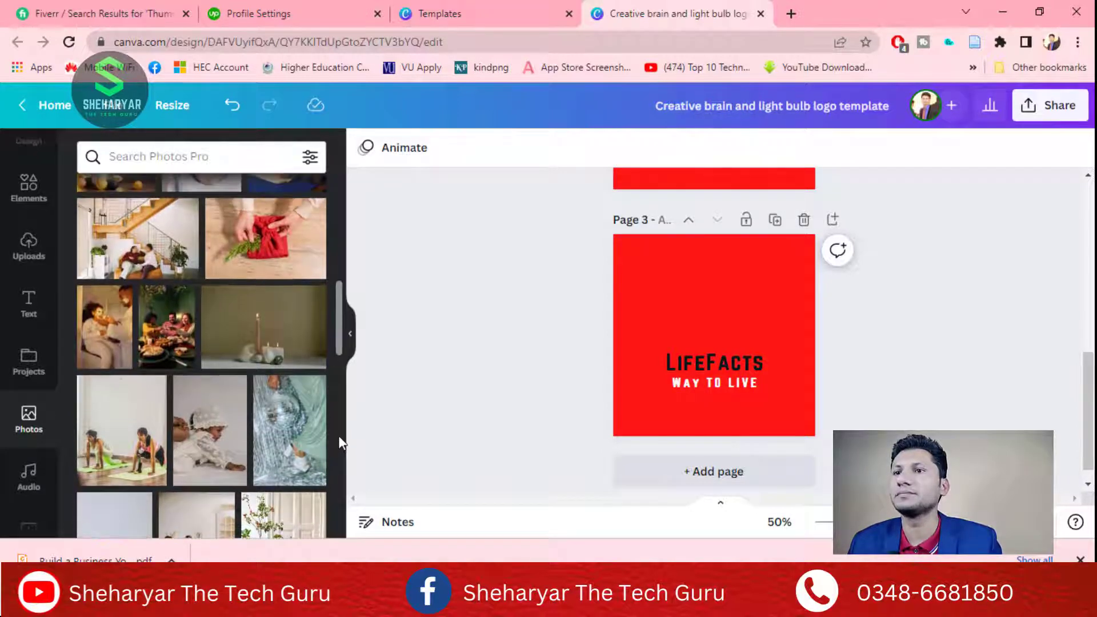
left_click(126, 430)
mouse_move(711, 301)
left_mouse_down()
mouse_move(710, 279)
mouse_move(710, 288)
left_mouse_up()
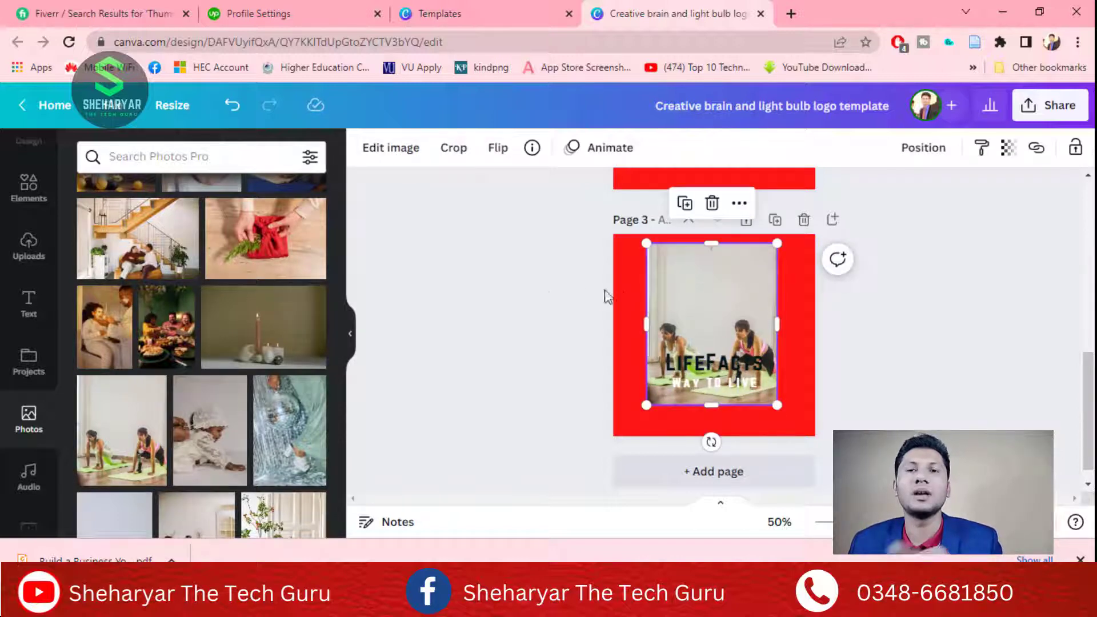
left_click(546, 297)
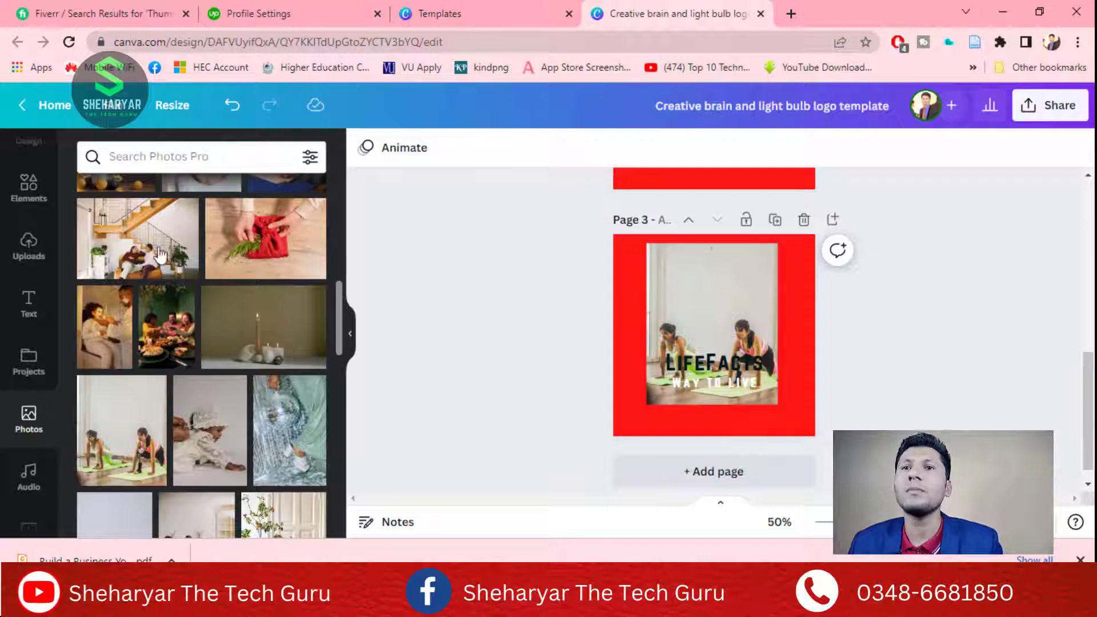
Find the Frame elements, add the circular frame to page 3 and place it above the "LifeFacts" text
left_click(30, 188)
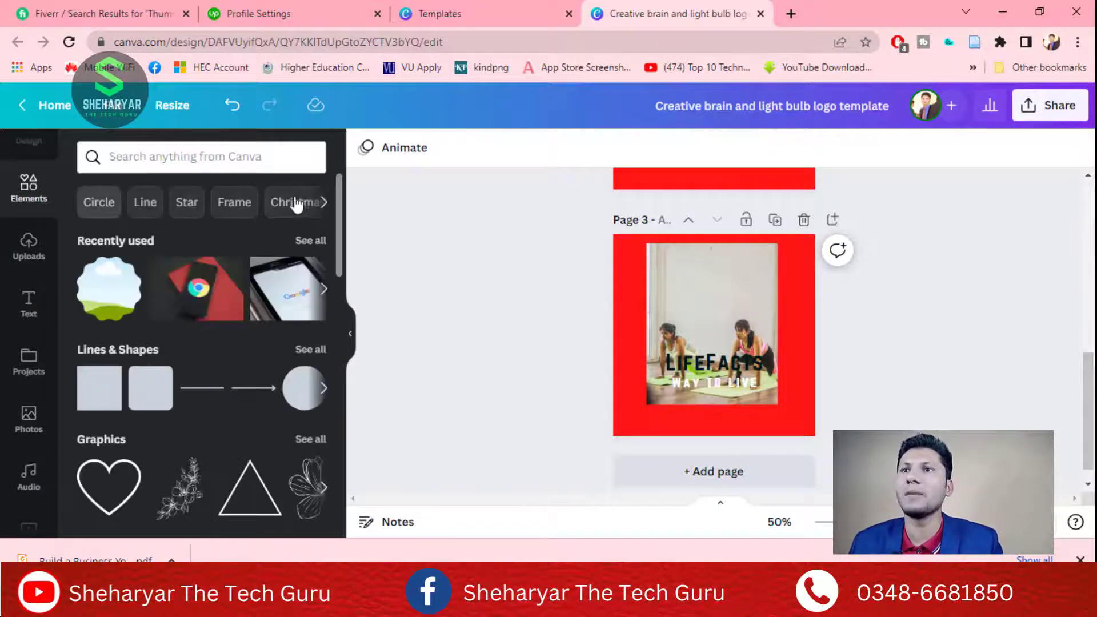
left_click(323, 203)
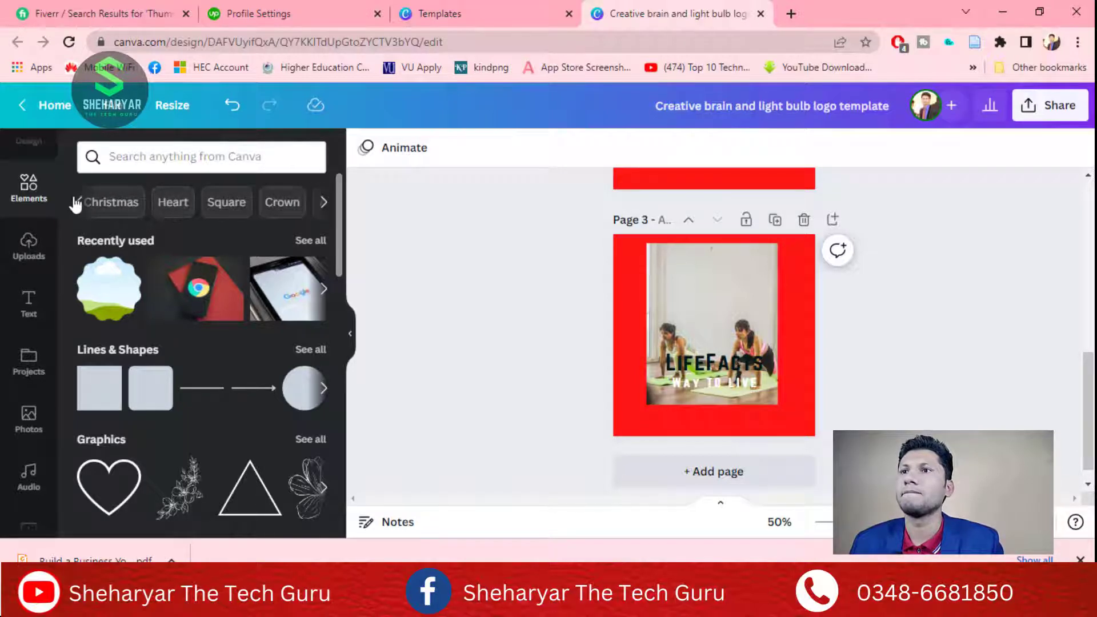
left_click(80, 204)
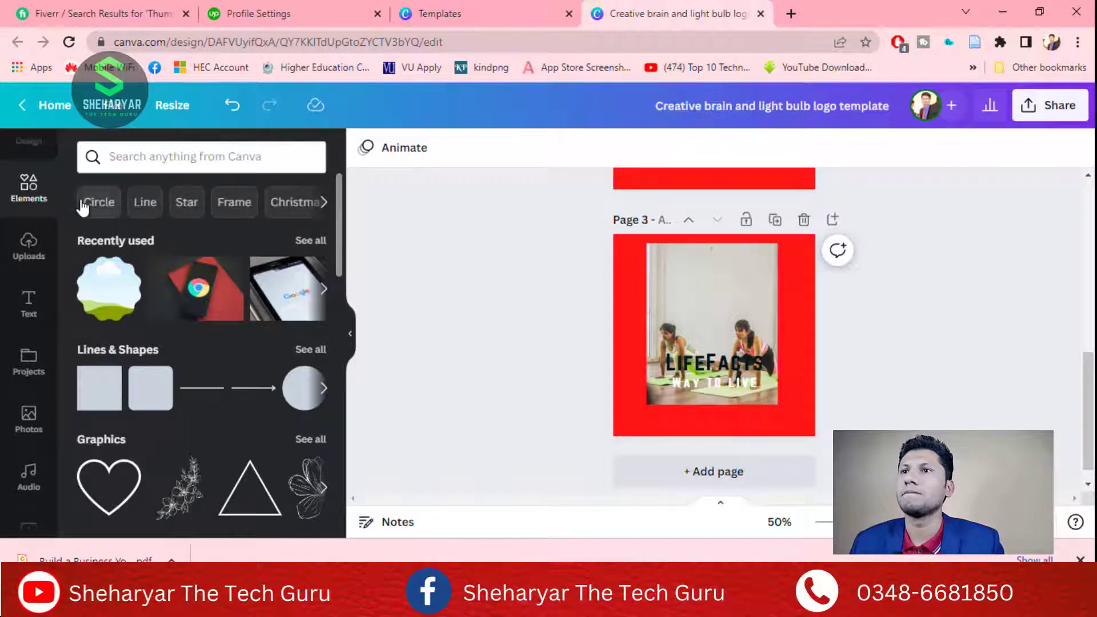
left_click(224, 204)
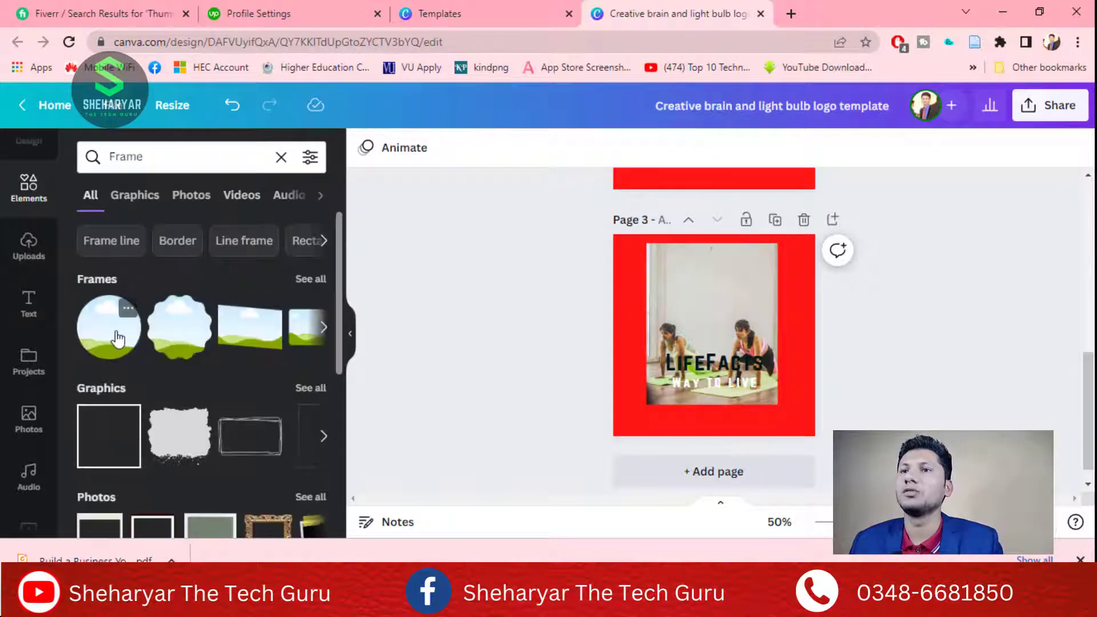
left_click(117, 338)
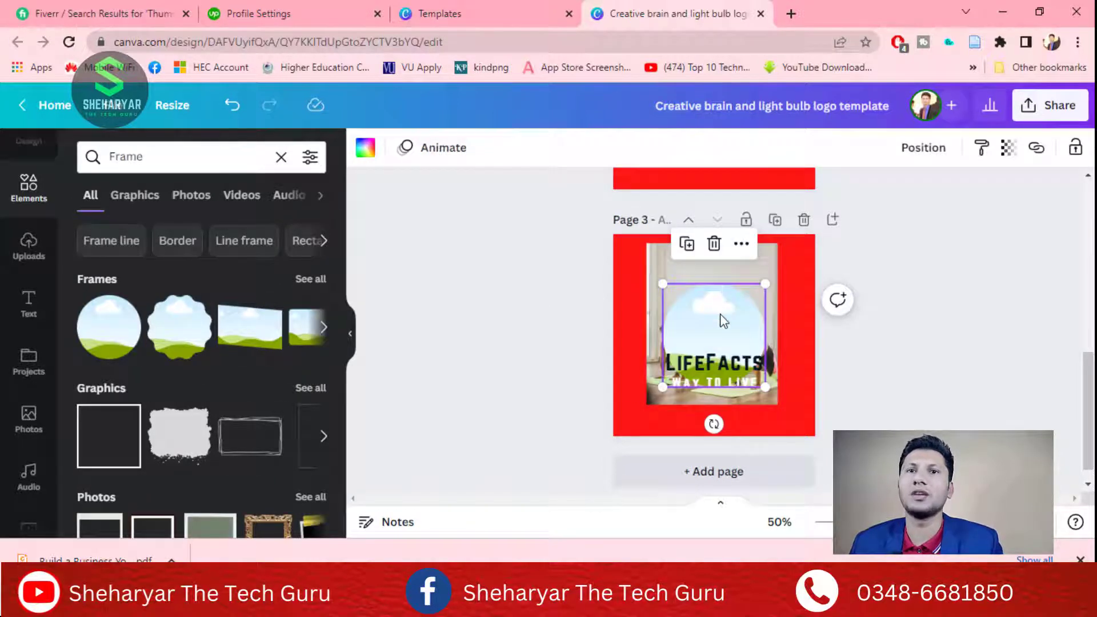
left_click_drag(723, 320, 714, 276)
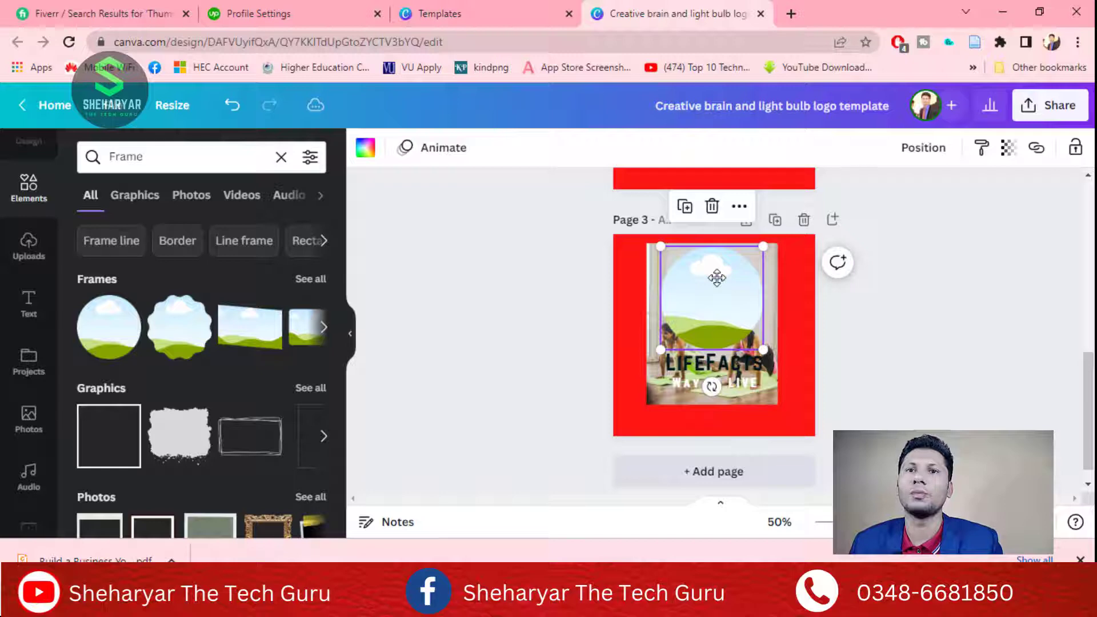
Place the yoga photo inside the circular frame and enlarge it within the crop so both women fill the circle
left_click(776, 287)
left_click_drag(769, 287, 734, 289)
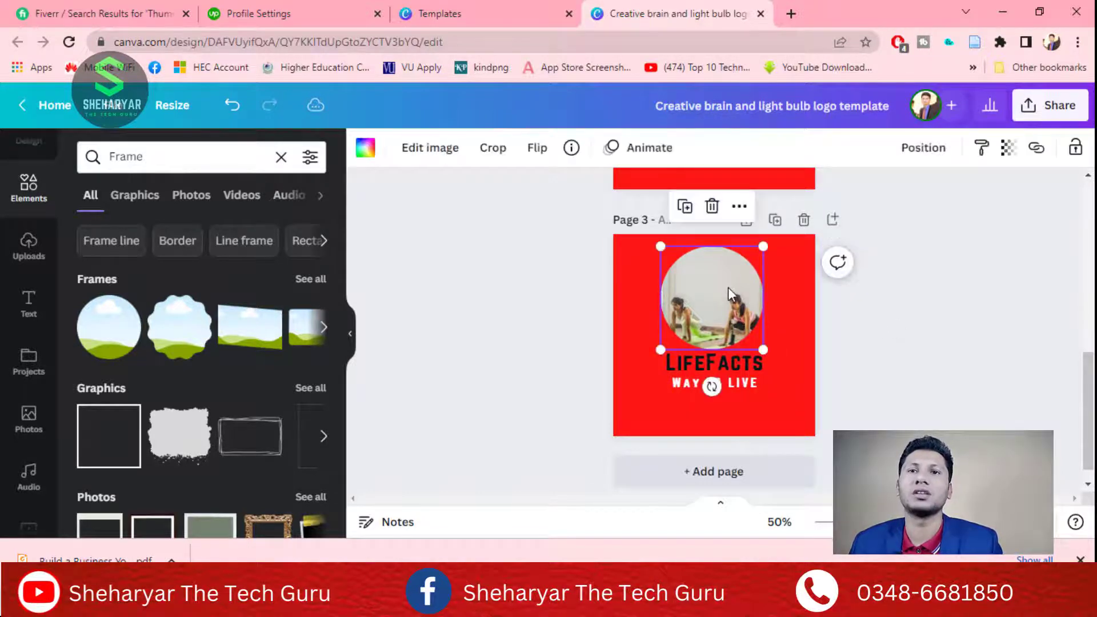
double_click(730, 294)
left_click_drag(767, 233, 783, 213)
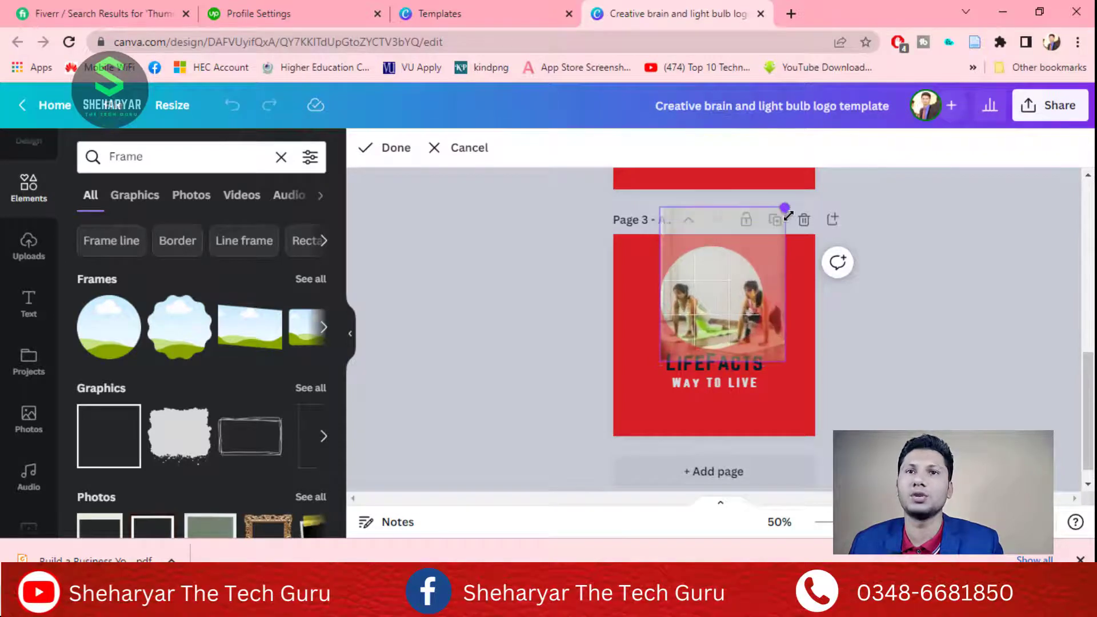
left_click(930, 294)
left_click(888, 343)
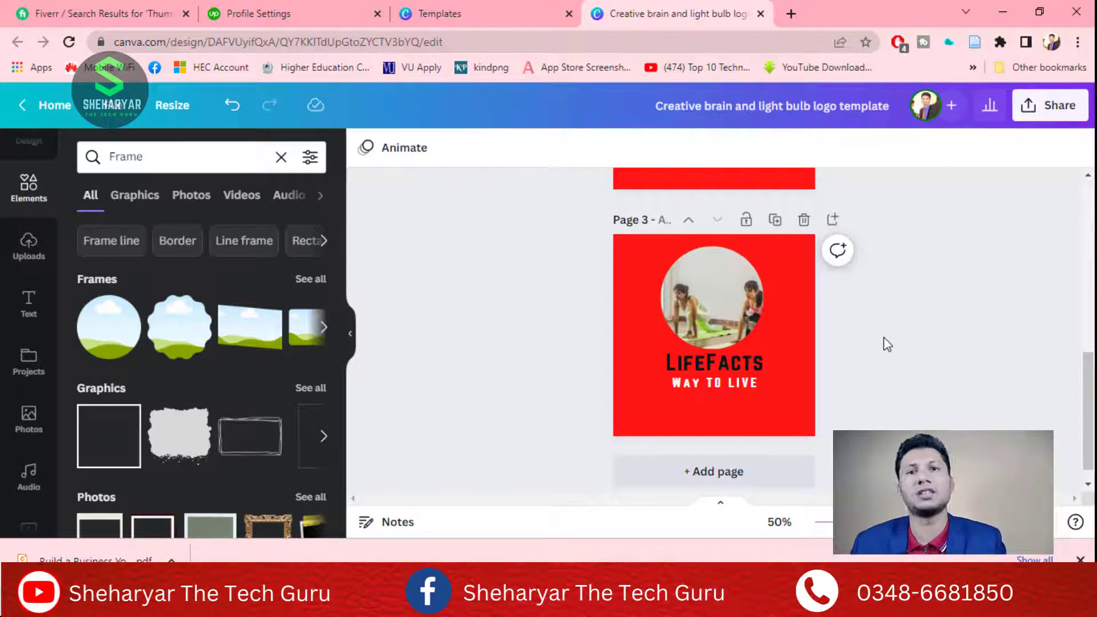
Download all three pages of the design as PNG at size 1
left_click_drag(1088, 374, 1087, 208)
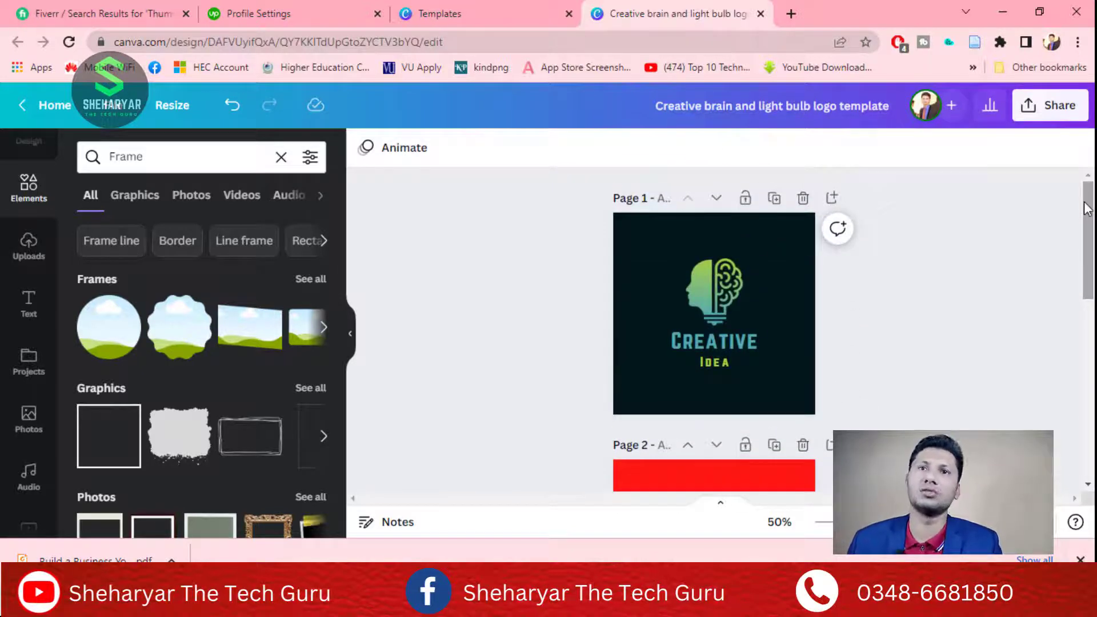
left_click(1043, 109)
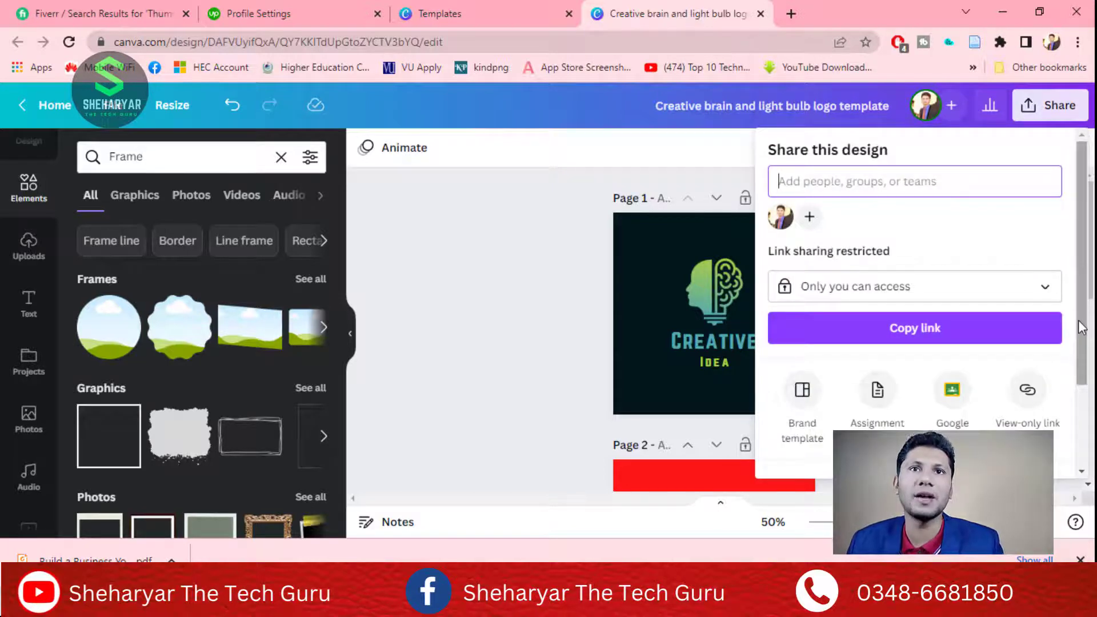
scroll(1078, 327, "down", 2)
left_click(1038, 373)
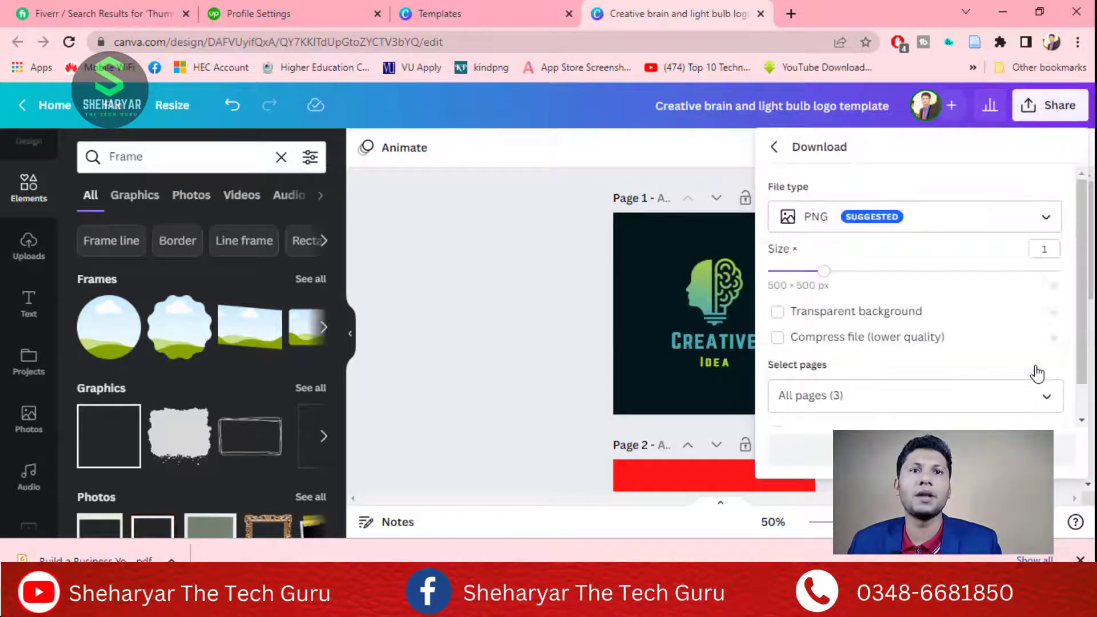
left_click(934, 225)
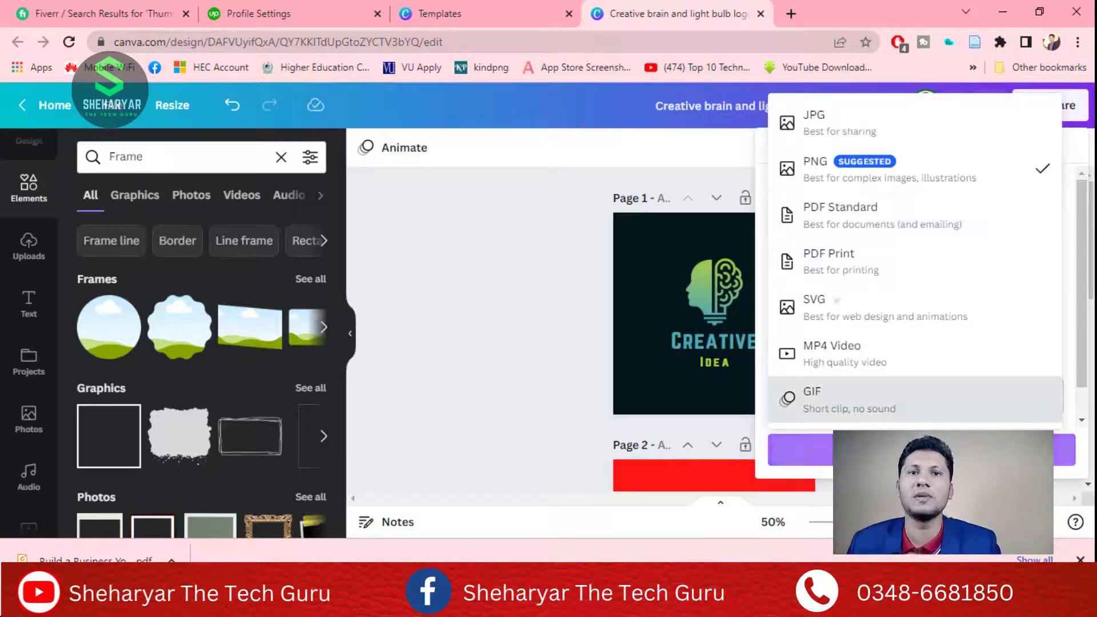
left_click(921, 449)
left_click(922, 450)
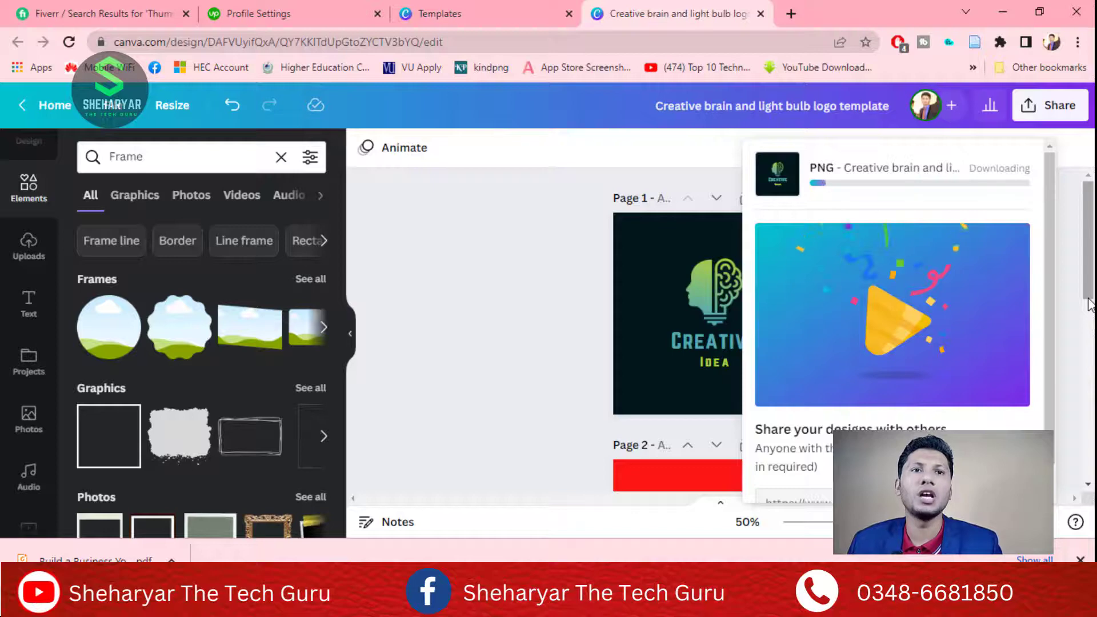
Show the downloaded zip in File Explorer and extract it to a "Creative brain and light bulb logo template" folder
left_click_drag(1089, 306, 1088, 373)
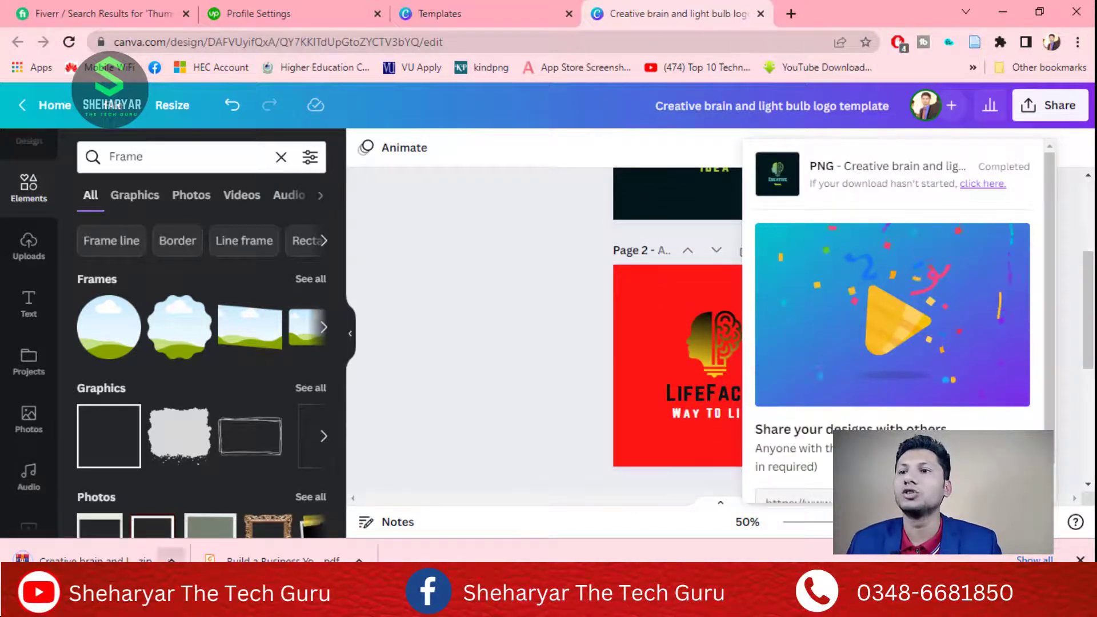
left_click(171, 561)
left_click(197, 506)
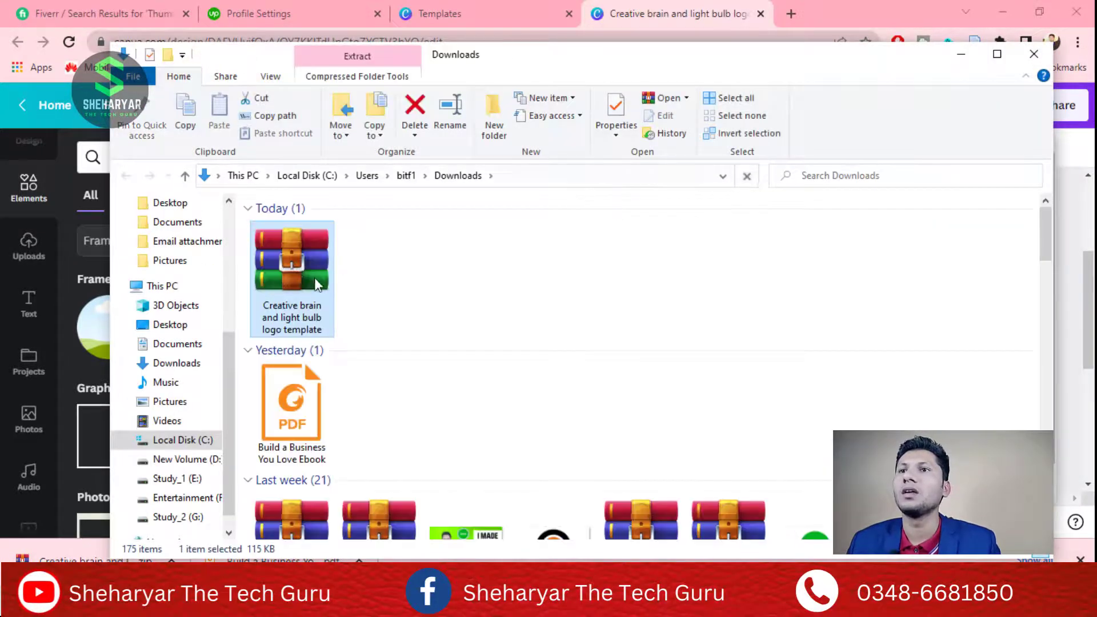
right_click(303, 291)
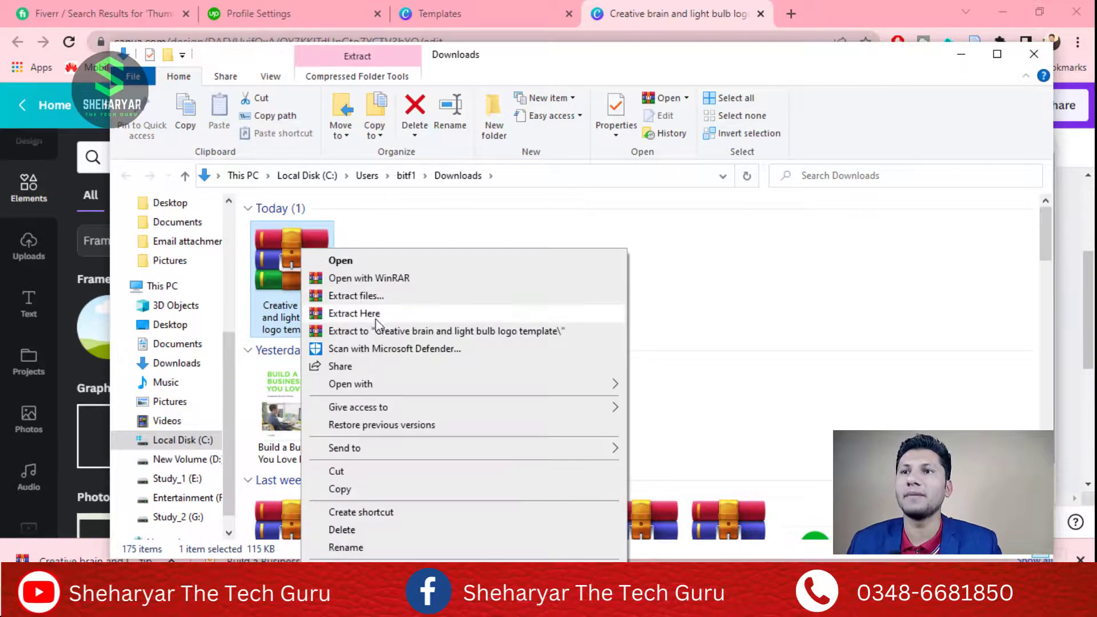
left_click(385, 331)
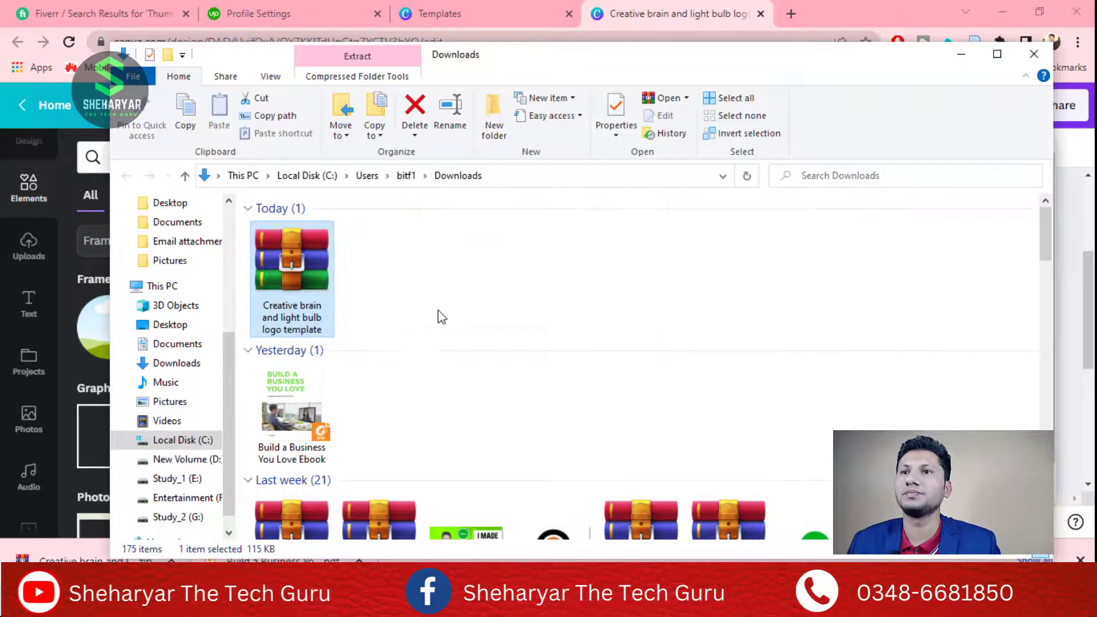
Open the extracted folder and view the exported logos 1.png, 2.png and 3.png in turn
double_click(405, 288)
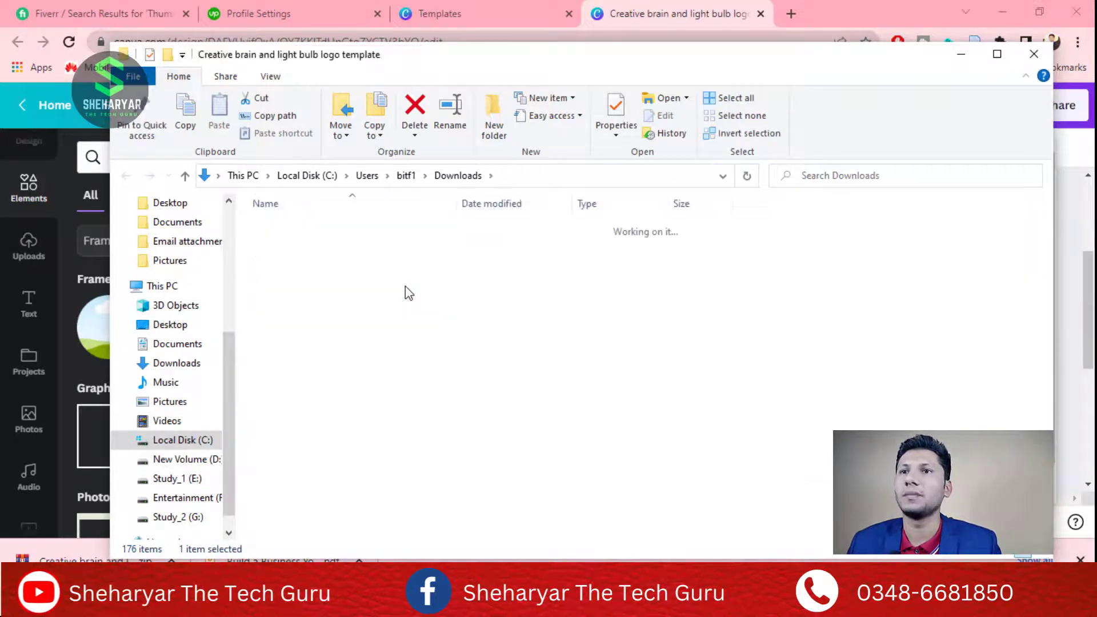
double_click(407, 289)
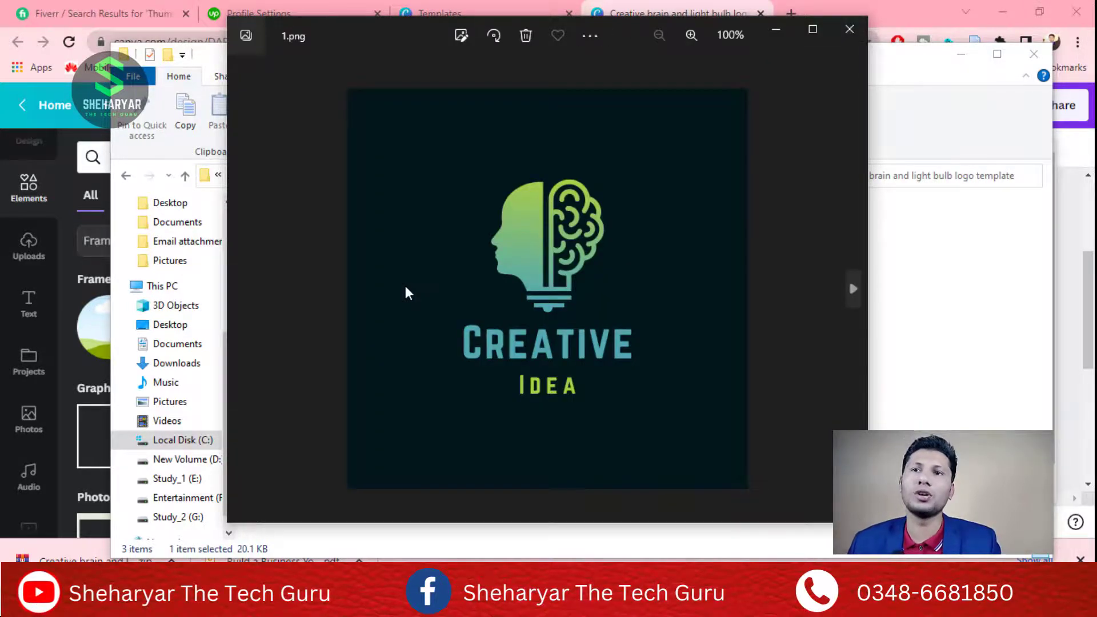
key("Right")
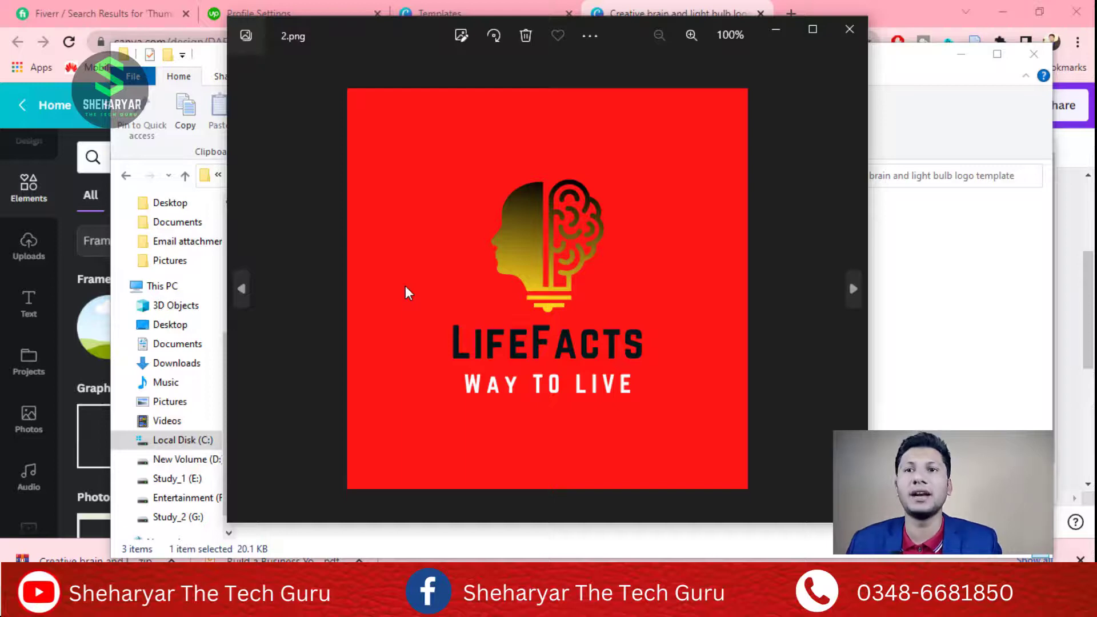
key("Right")
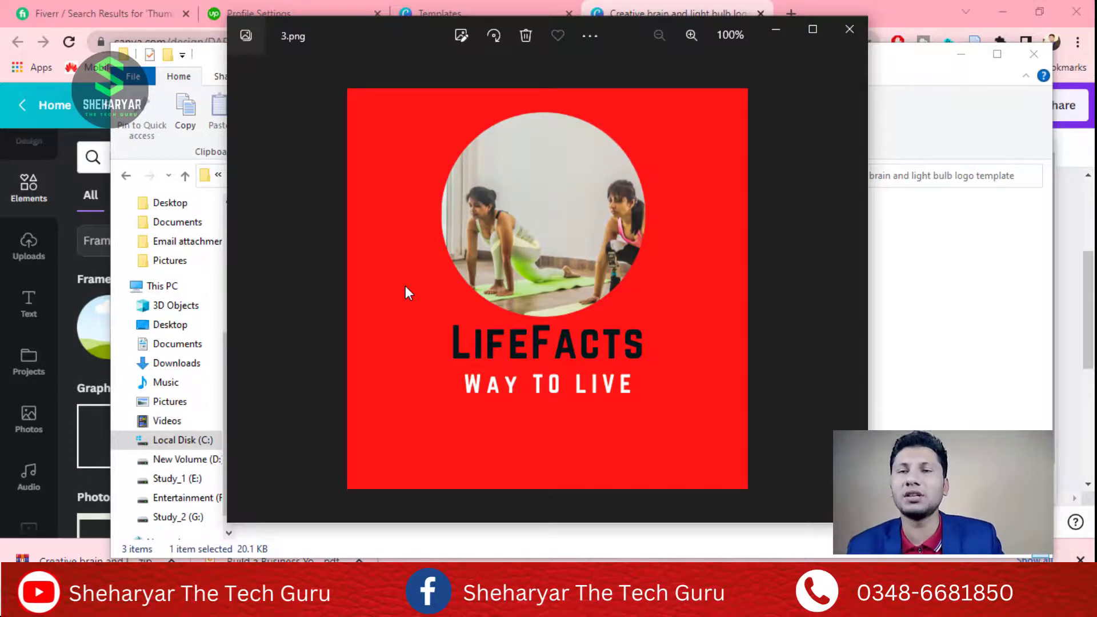
Minimise the image viewer, the extracted folder and the browser window to return to the desktop
left_click(775, 33)
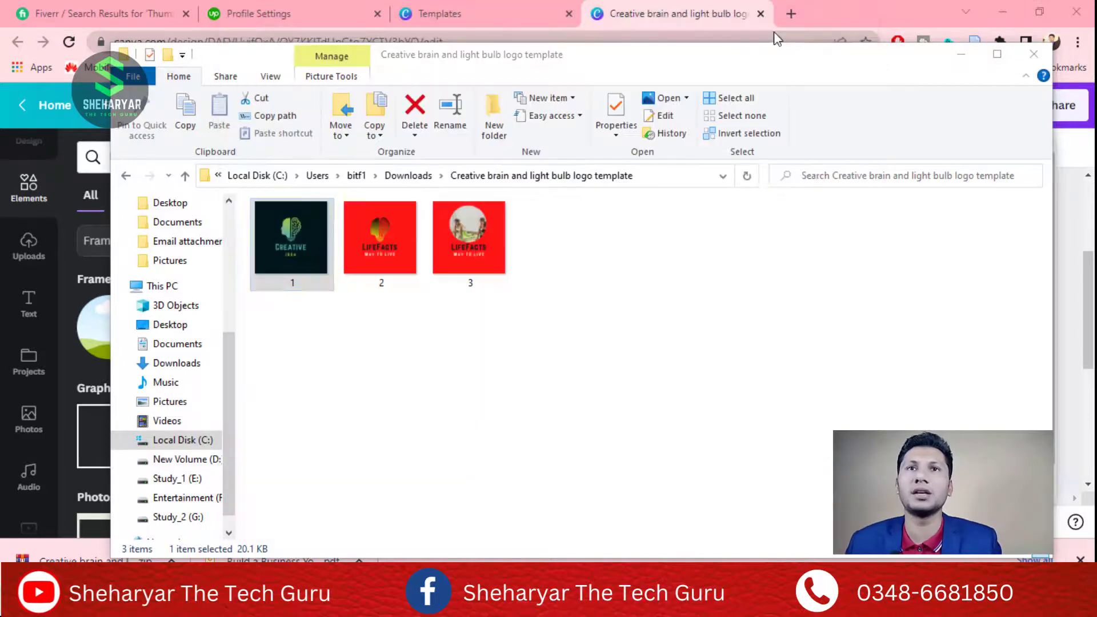
left_click(962, 57)
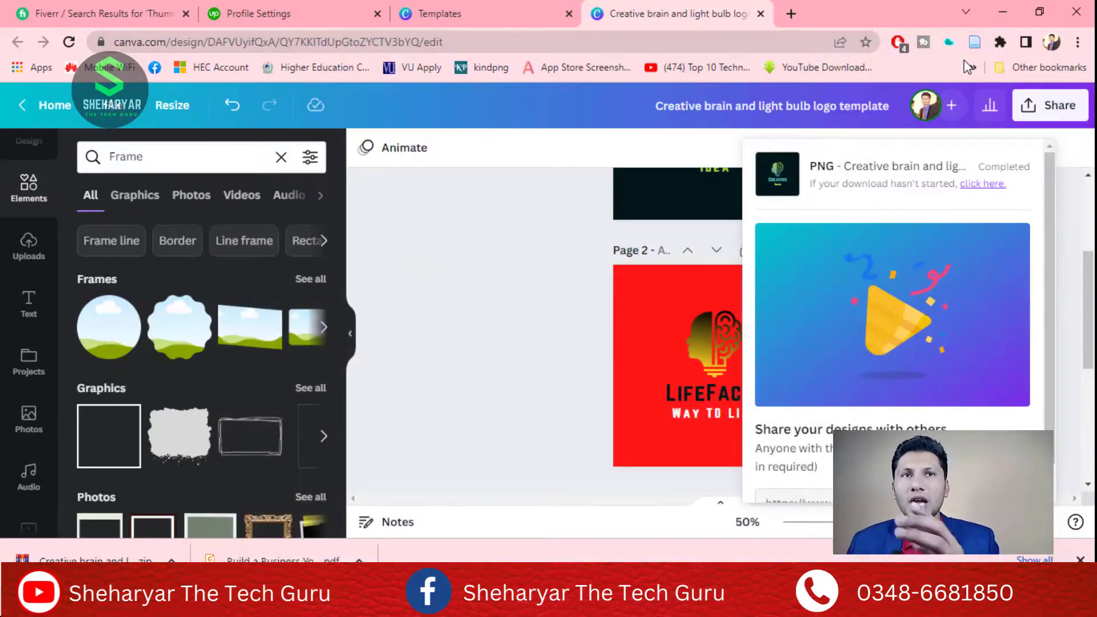
left_click(1006, 4)
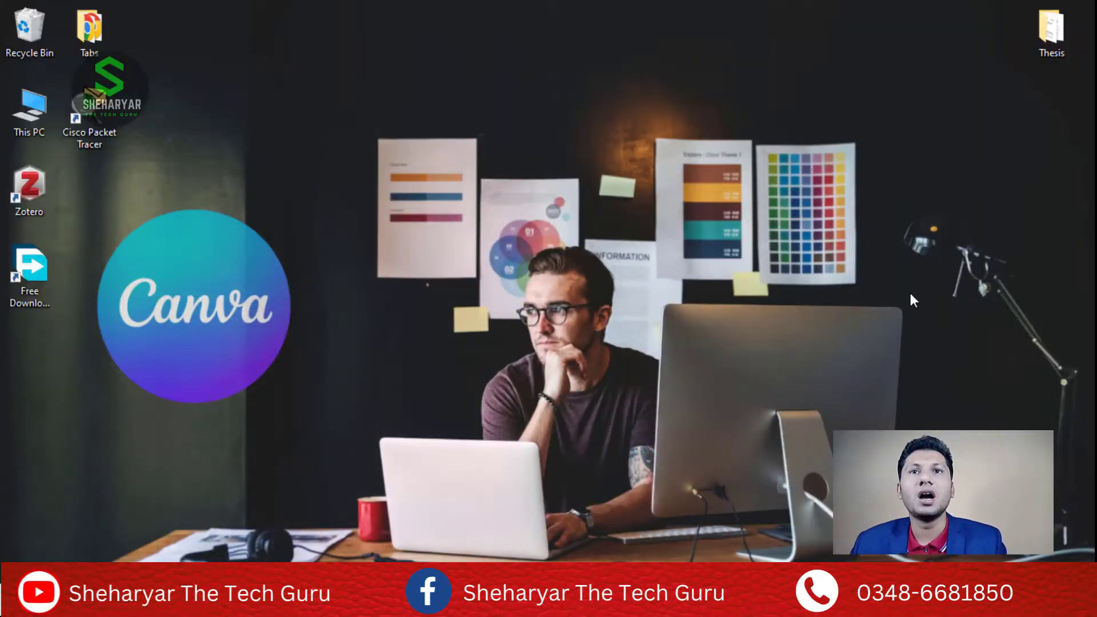